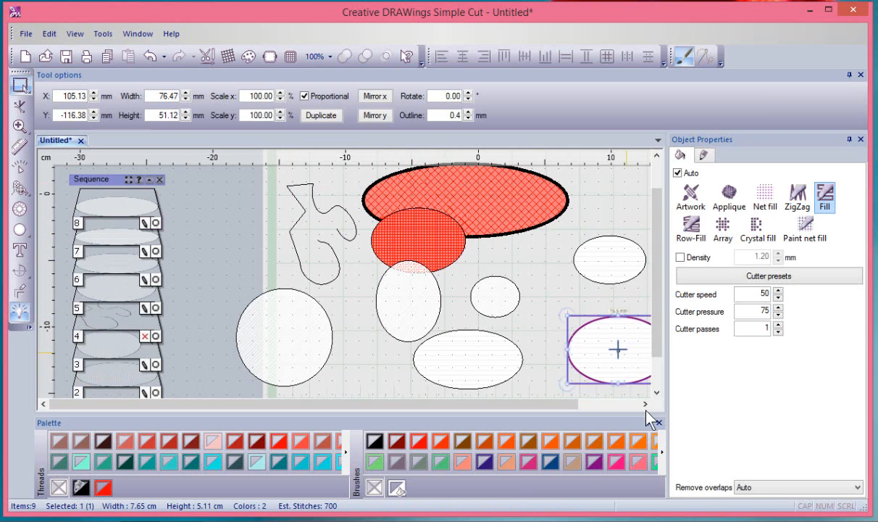
# - Apply an Array outline of Anchor03 clipart to the selected lower-right ellipse, placing the anchors tilted and about 1 cm tall
pyautogui.click(645, 404)
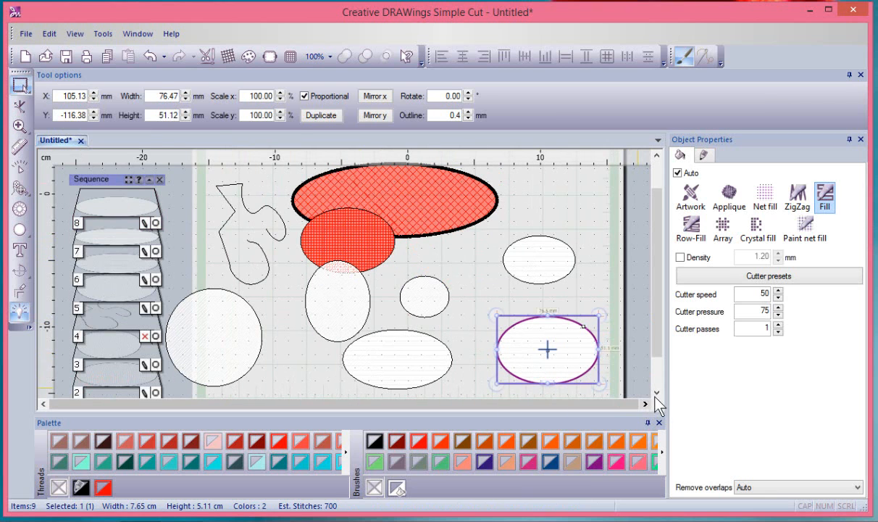
pyautogui.click(656, 392)
pyautogui.scroll(3, 598, 302)
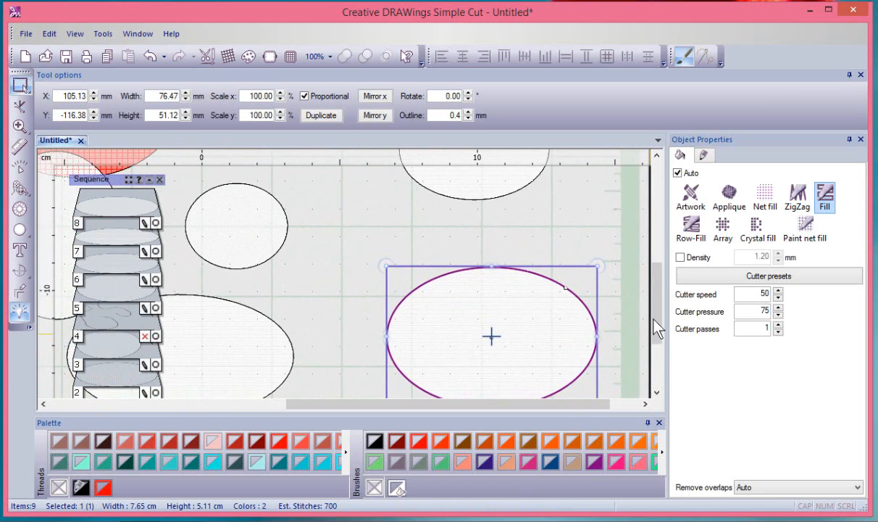
pyautogui.scroll(-1, 624, 300)
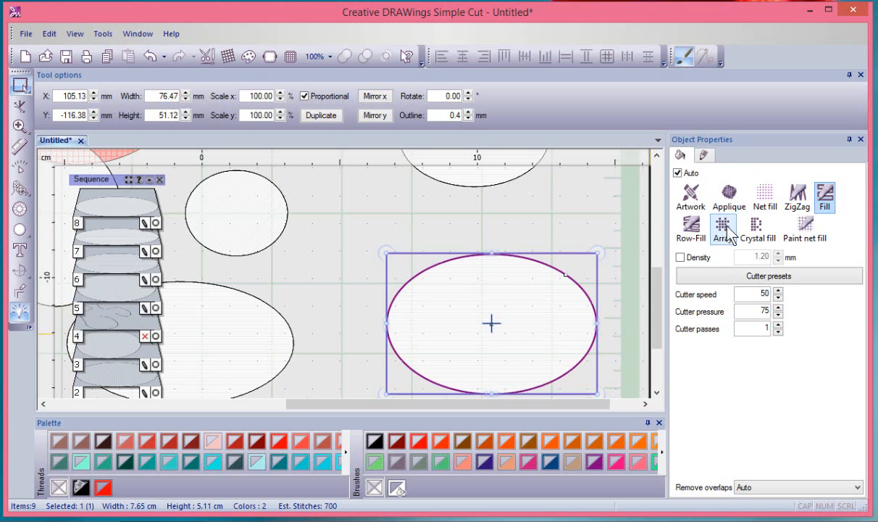
pyautogui.click(704, 156)
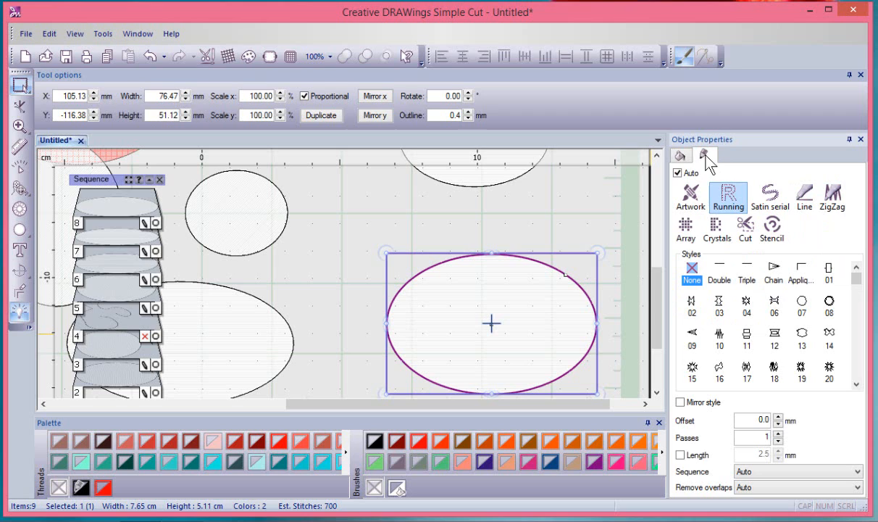
pyautogui.click(687, 230)
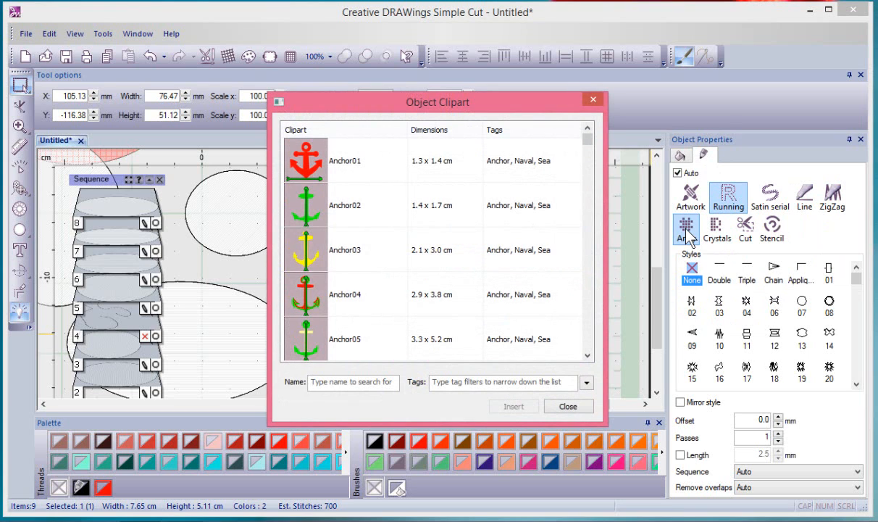
pyautogui.moveTo(537, 107); pyautogui.dragTo(326, 60)
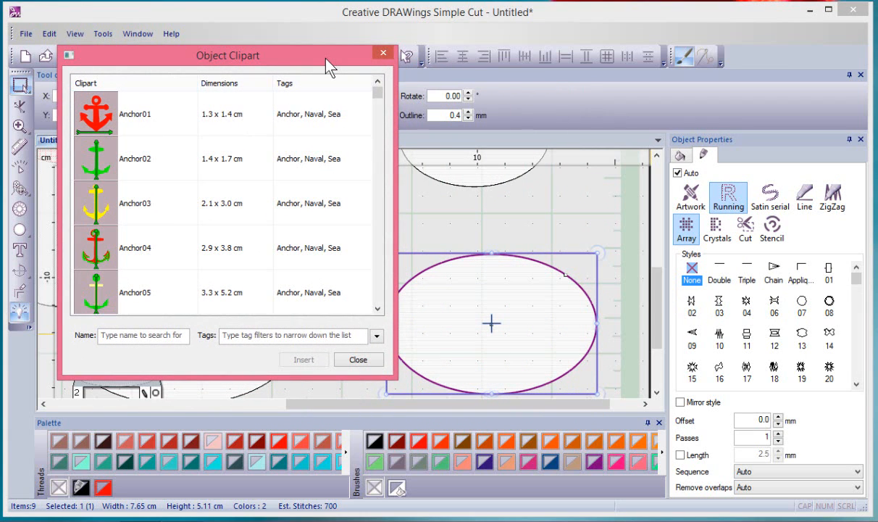
pyautogui.click(88, 202)
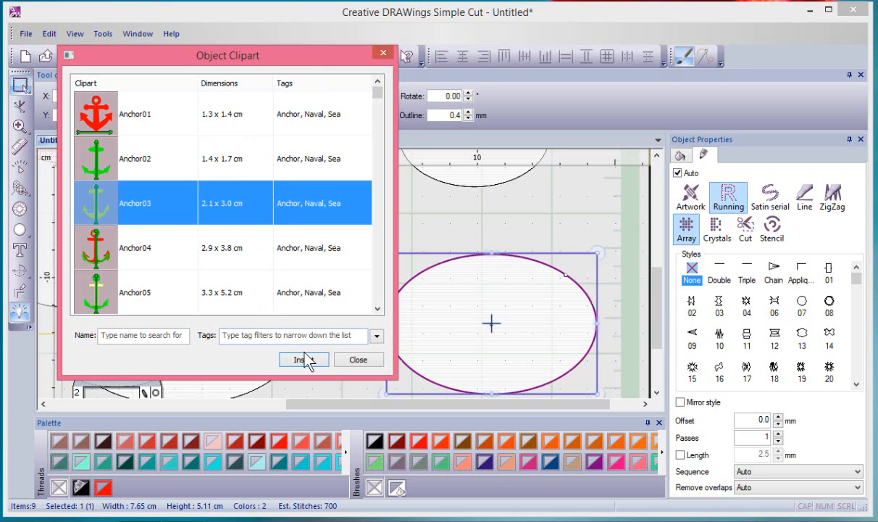
pyautogui.click(304, 359)
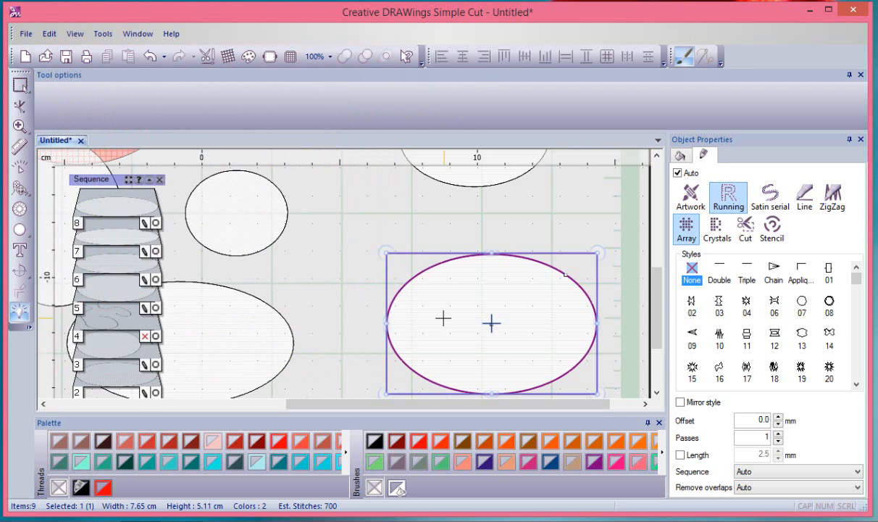
pyautogui.moveTo(450, 292); pyautogui.dragTo(473, 273)
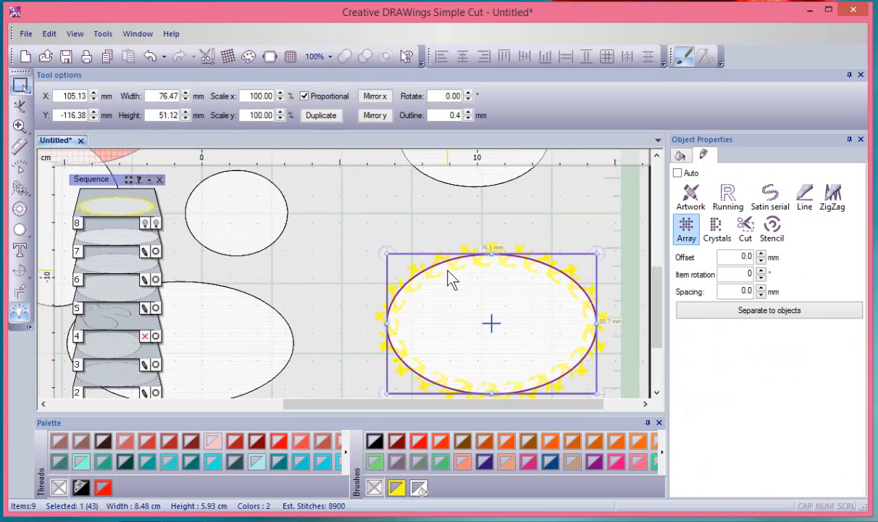
pyautogui.scroll(4, 464, 303)
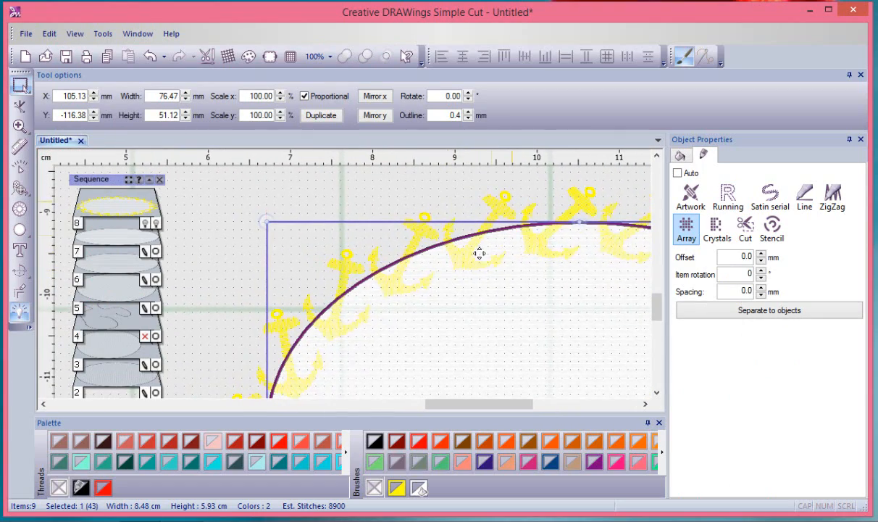
pyautogui.scroll(-4, 492, 280)
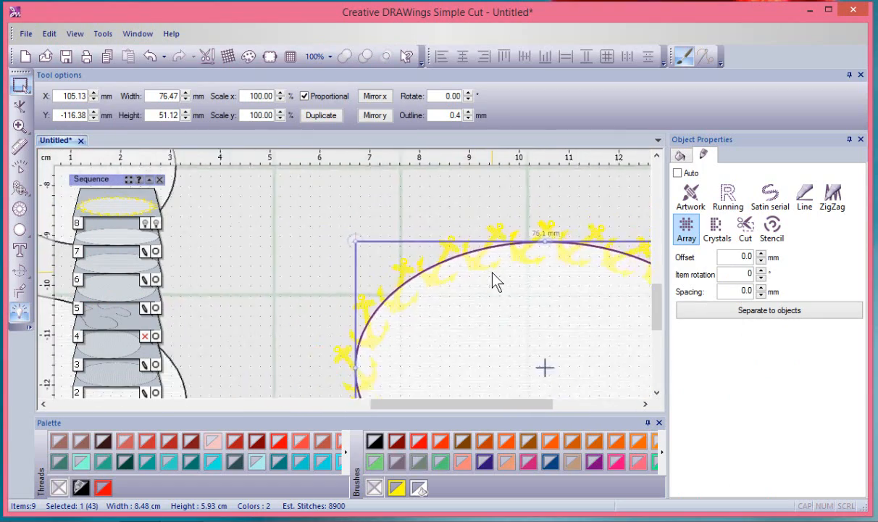
# - Apply an Array outline of Anchor03 clipart to the lower-middle ellipse, placing the anchors upright and about 1 cm tall
pyautogui.click(344, 313)
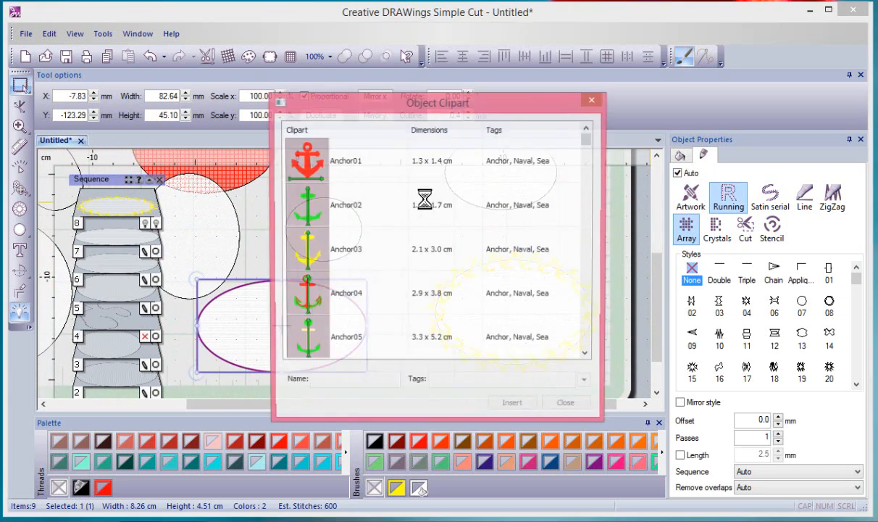
pyautogui.click(302, 243)
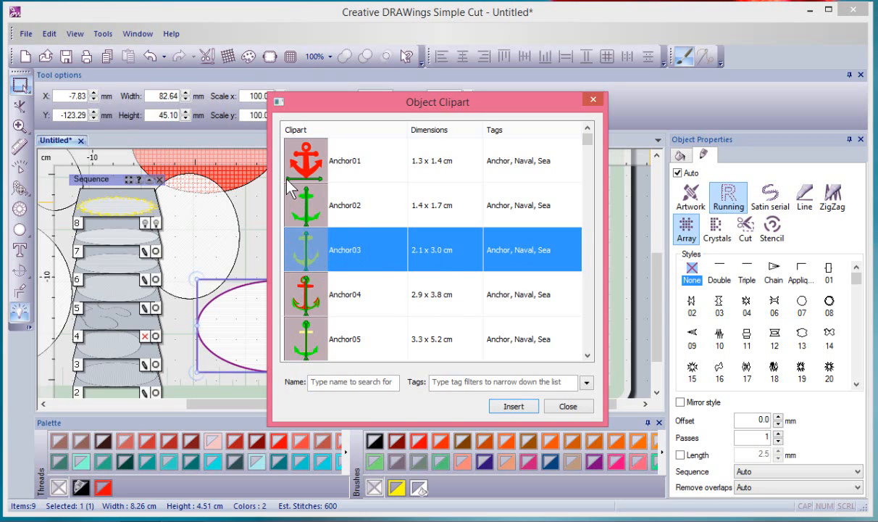
pyautogui.click(513, 406)
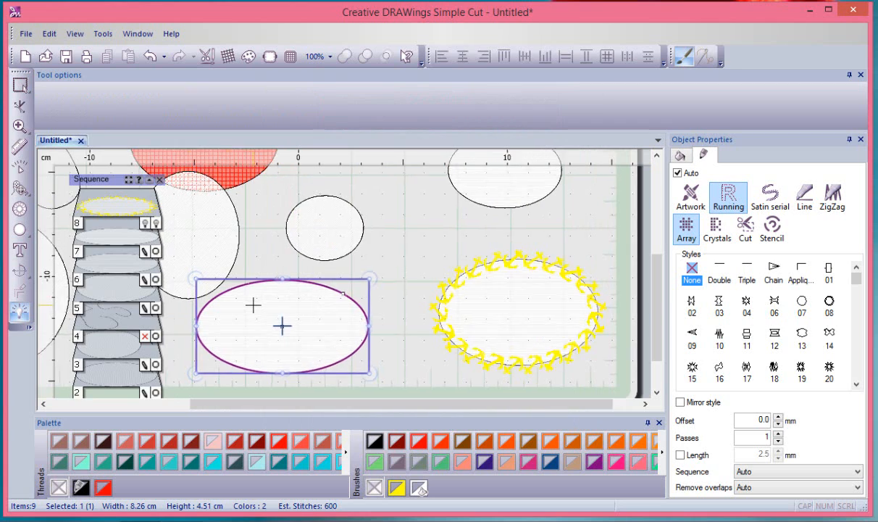
pyautogui.scroll(2, 252, 304)
pyautogui.scroll(4, 259, 302)
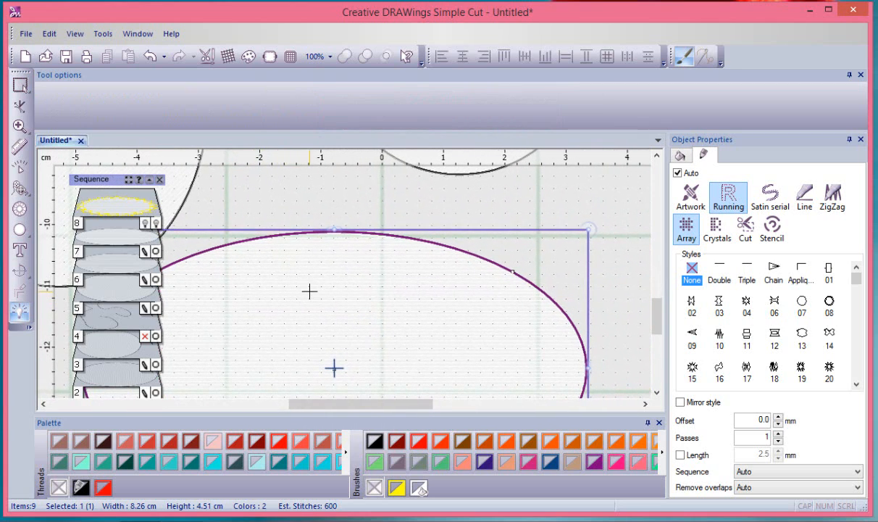
pyautogui.moveTo(309, 292); pyautogui.dragTo(311, 230)
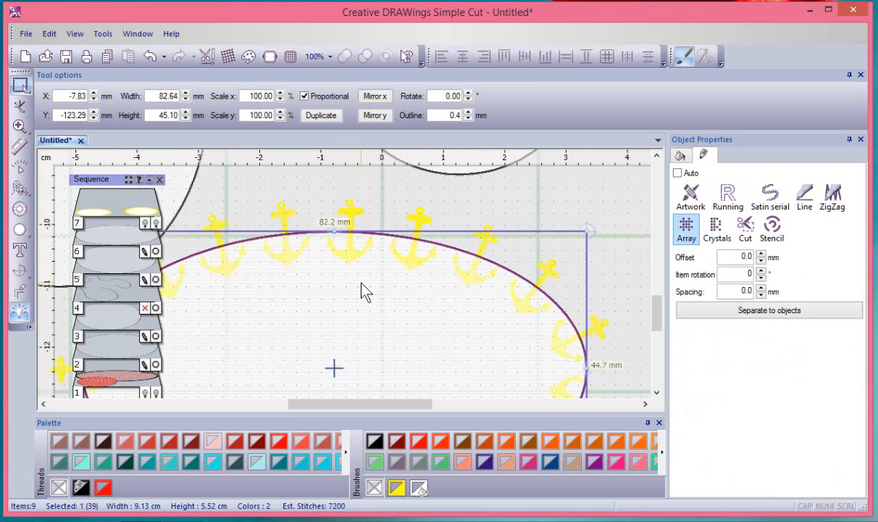
pyautogui.scroll(-2, 362, 290)
pyautogui.scroll(-3, 362, 290)
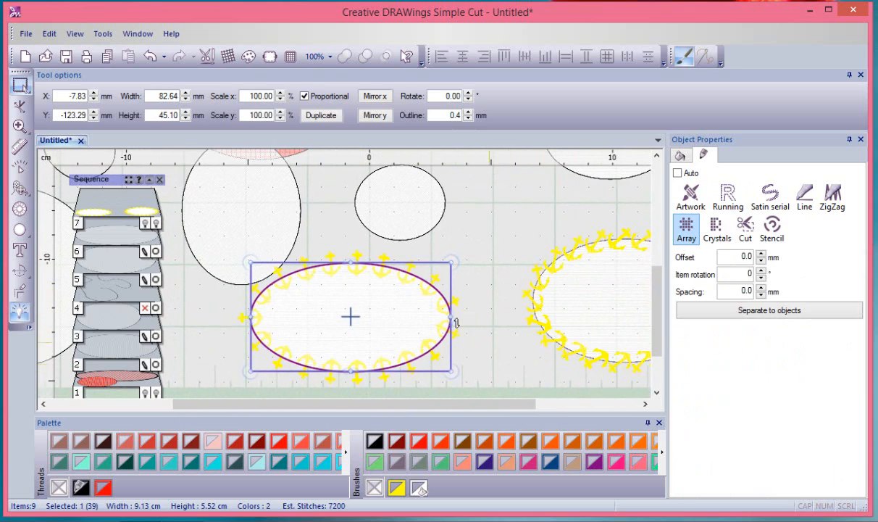
# - Set the offset of the lower-middle ellipse's anchor outline to 2 mm
pyautogui.scroll(4, 418, 332)
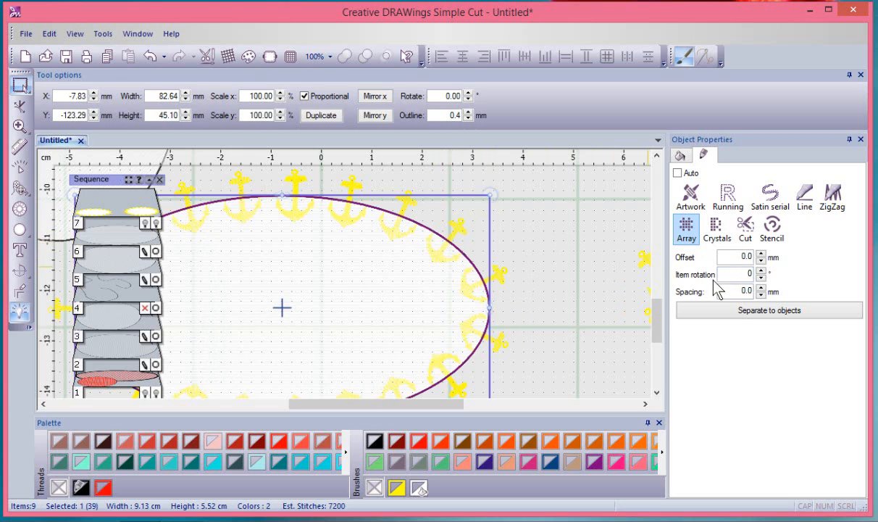
pyautogui.doubleClick(741, 257)
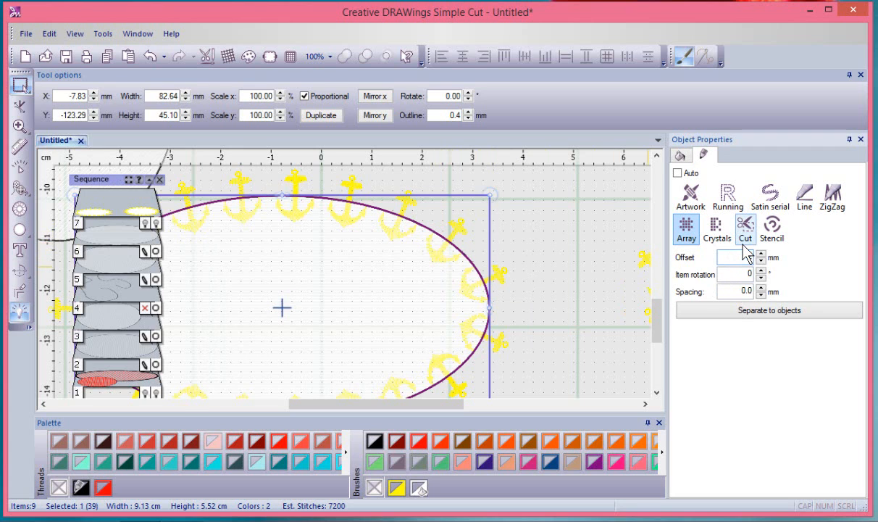
pyautogui.write('2')
pyautogui.press('Return')
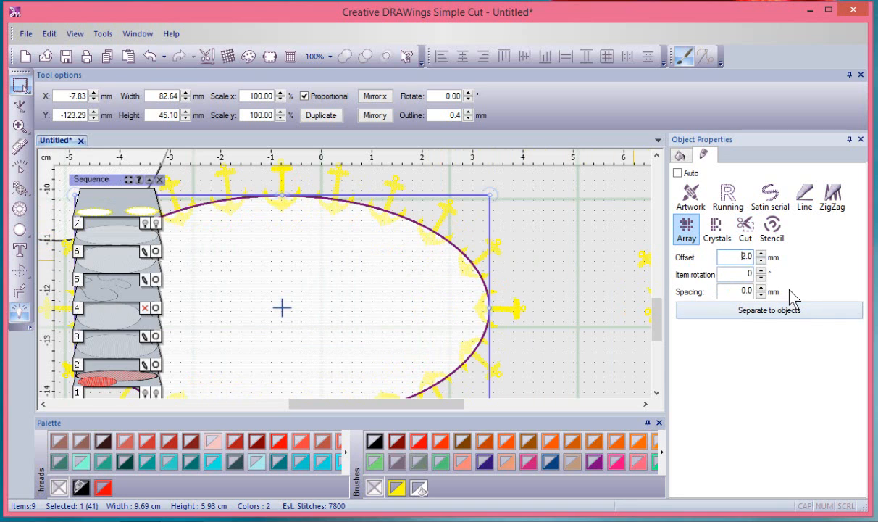
# - Set the offset of the lower-middle ellipse's anchor outline to -2 mm and deselect the ellipse
pyautogui.write('-')
pyautogui.press('Return')
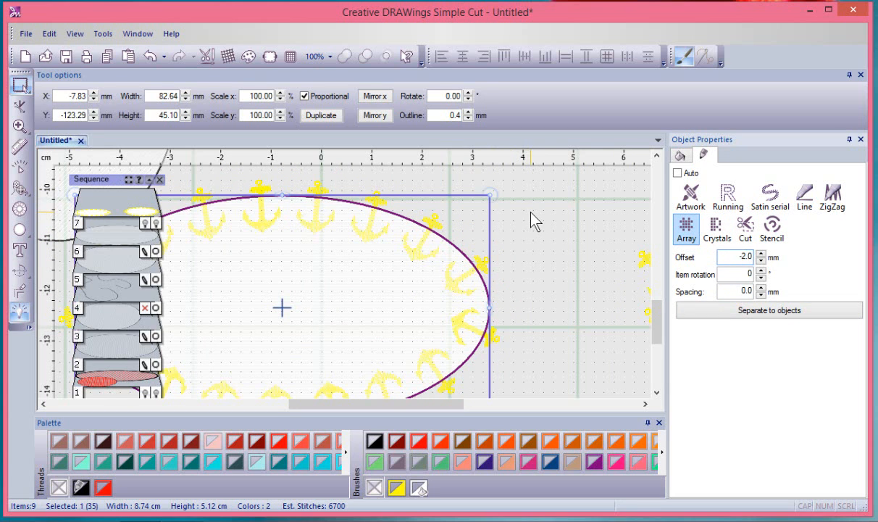
pyautogui.click(532, 220)
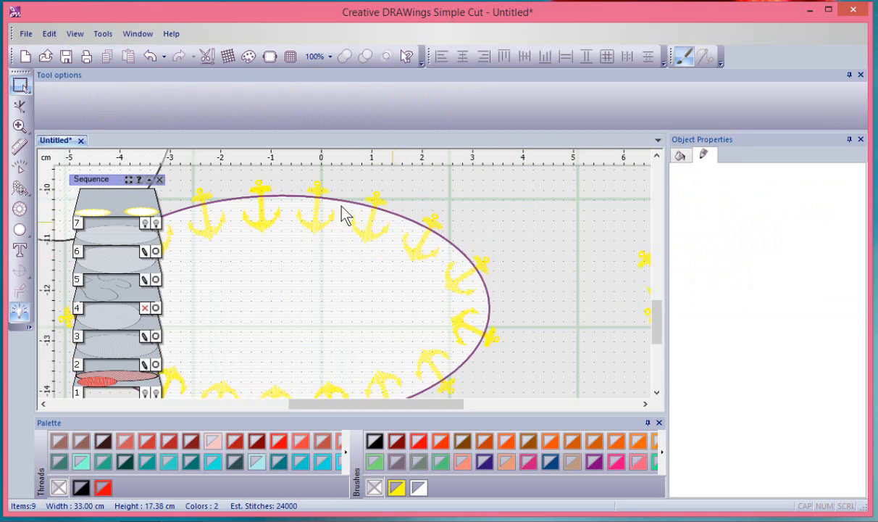
pyautogui.scroll(-1, 353, 209)
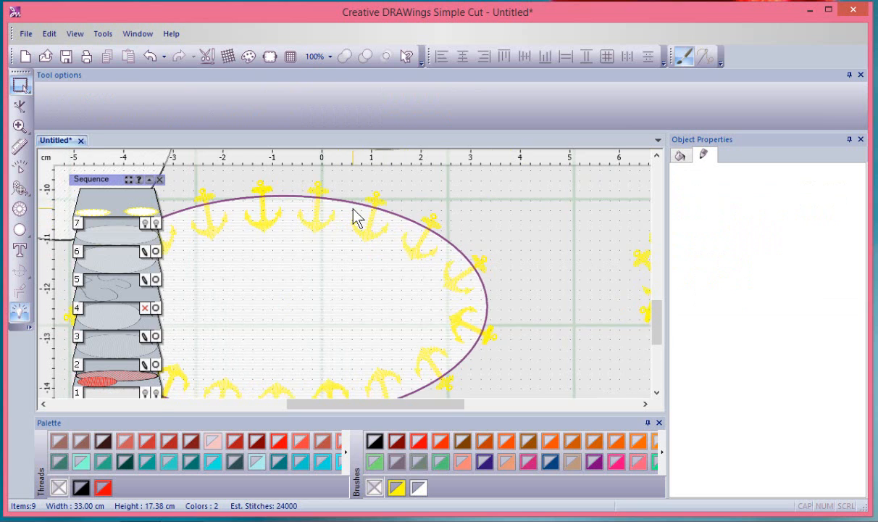
pyautogui.scroll(-2, 353, 212)
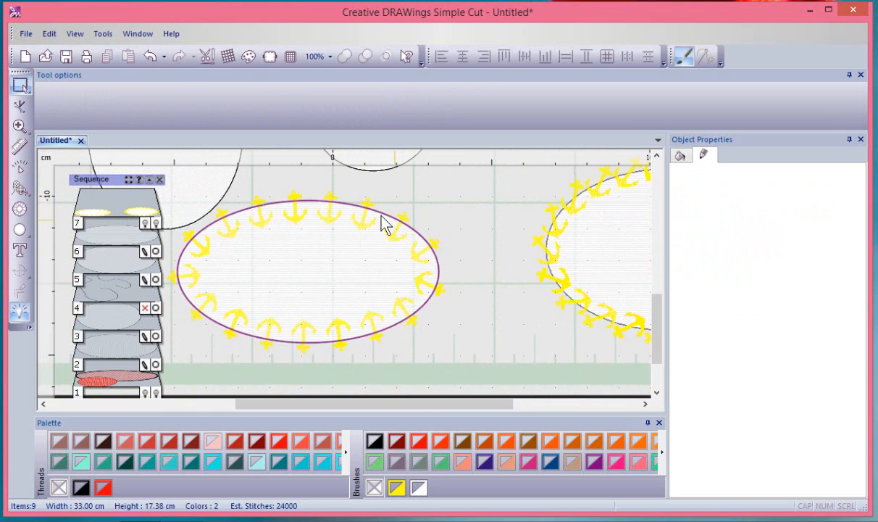
# - Select the large circle at the design's lower left and choose Anchor03 clipart for an Array fill
pyautogui.scroll(-3, 384, 224)
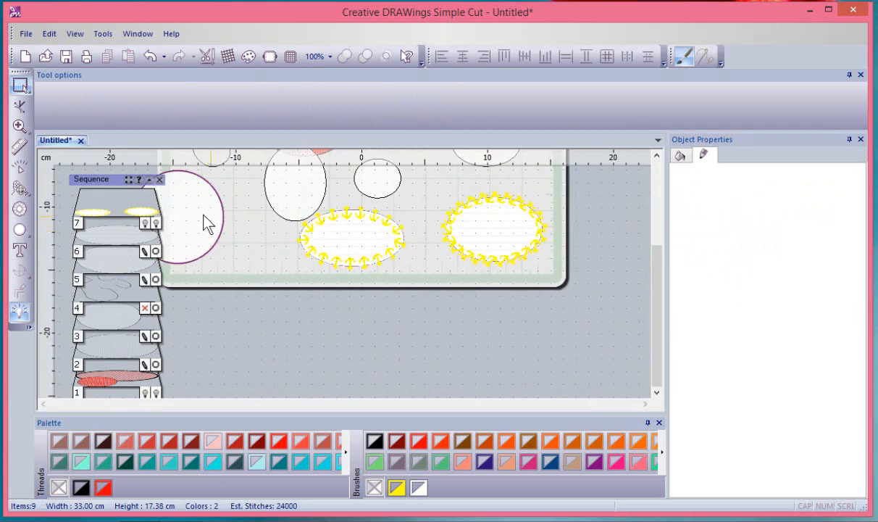
pyautogui.scroll(-3, 203, 220)
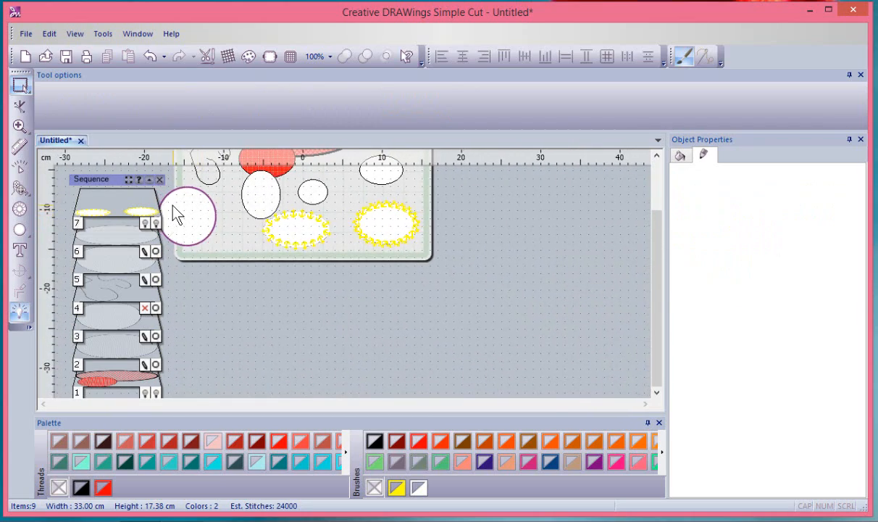
pyautogui.scroll(4, 174, 214)
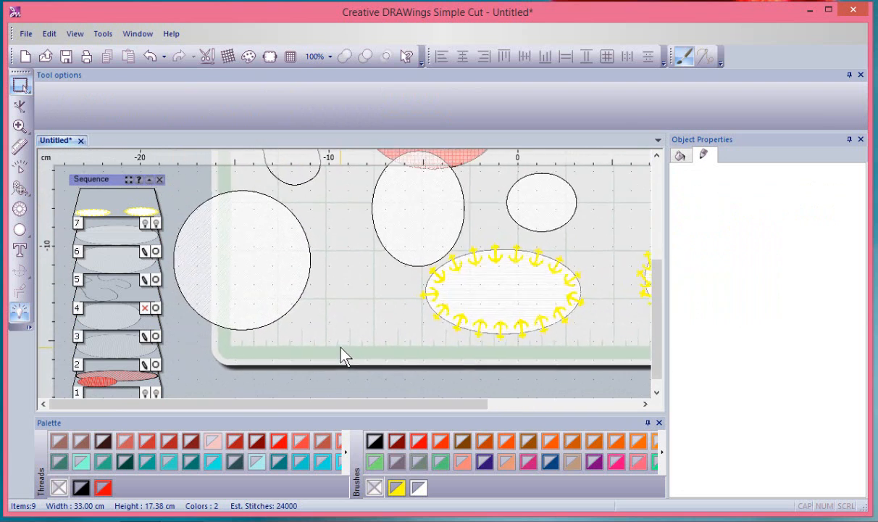
pyautogui.scroll(-1, 165, 202)
pyautogui.scroll(2, 269, 289)
pyautogui.click(266, 287)
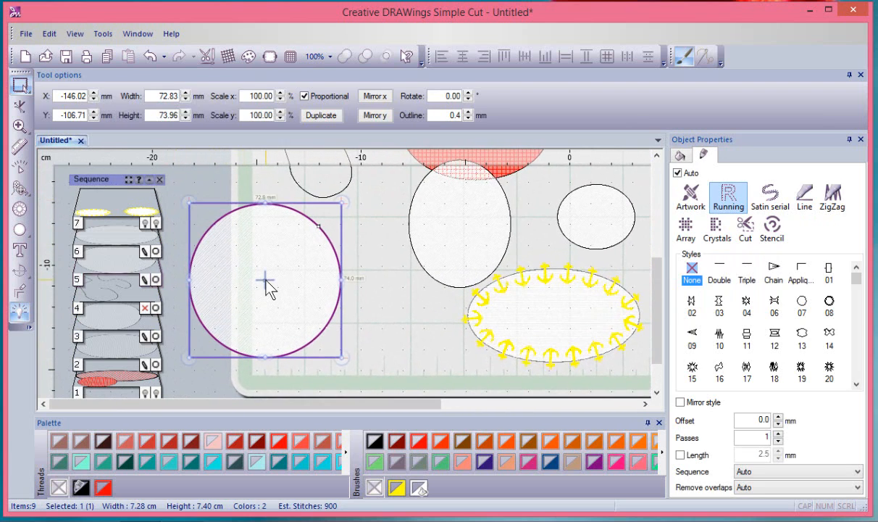
pyautogui.click(680, 156)
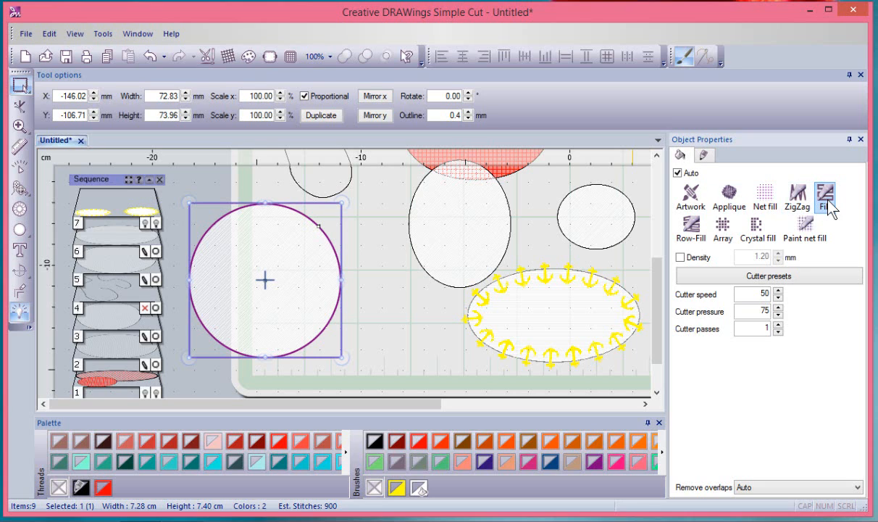
pyautogui.click(724, 233)
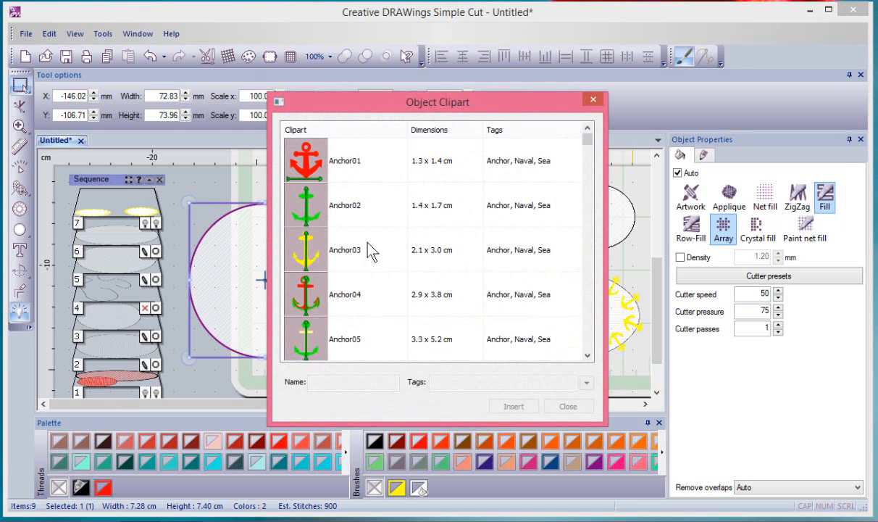
pyautogui.click(304, 250)
pyautogui.click(513, 406)
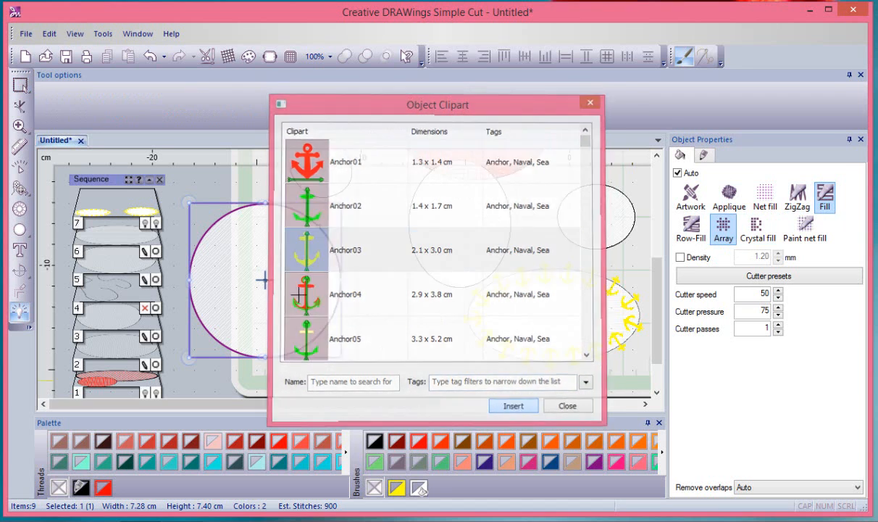
# - Define the anchor size for the circle's Array fill with an upright line about 1 cm long
pyautogui.scroll(2, 267, 251)
pyautogui.moveTo(268, 253); pyautogui.dragTo(270, 194)
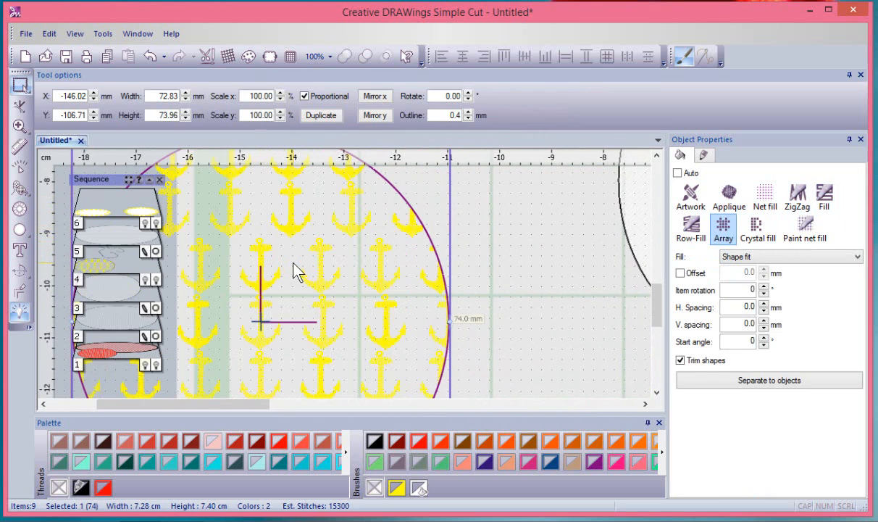
pyautogui.scroll(-2, 292, 264)
pyautogui.scroll(-2, 185, 356)
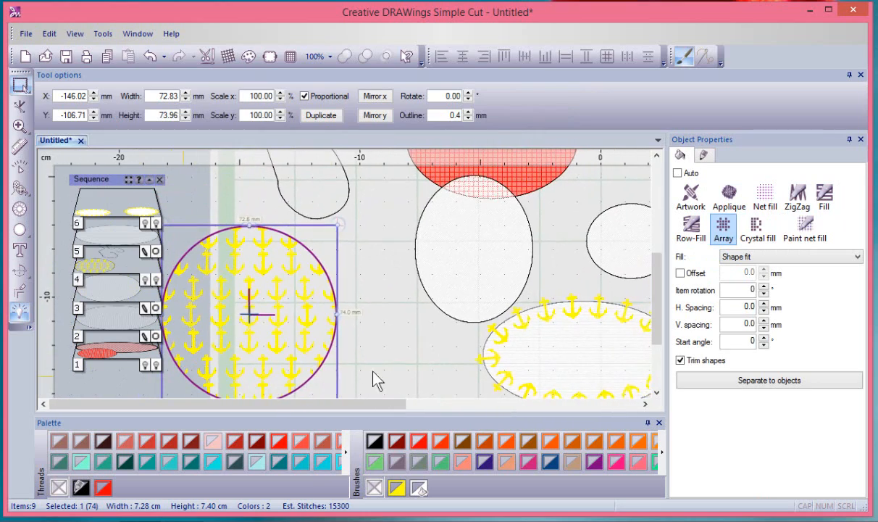
pyautogui.scroll(-1, 408, 358)
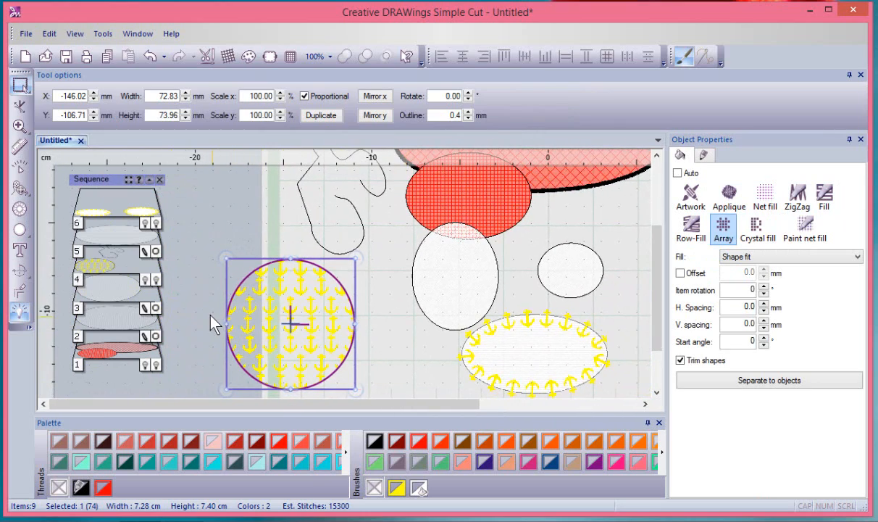
pyautogui.scroll(1, 209, 326)
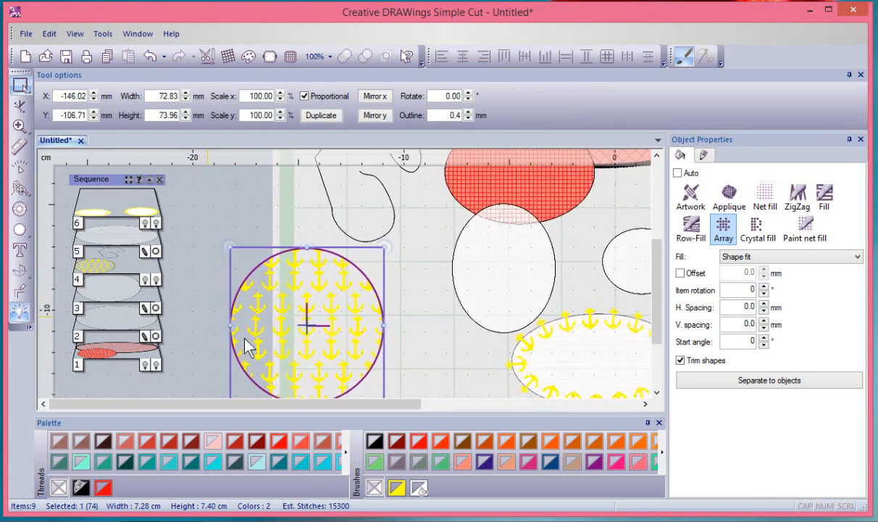
# - Change the circle's Array fill type to Rectangle, then to Circular
pyautogui.moveTo(660, 326); pyautogui.dragTo(657, 346)
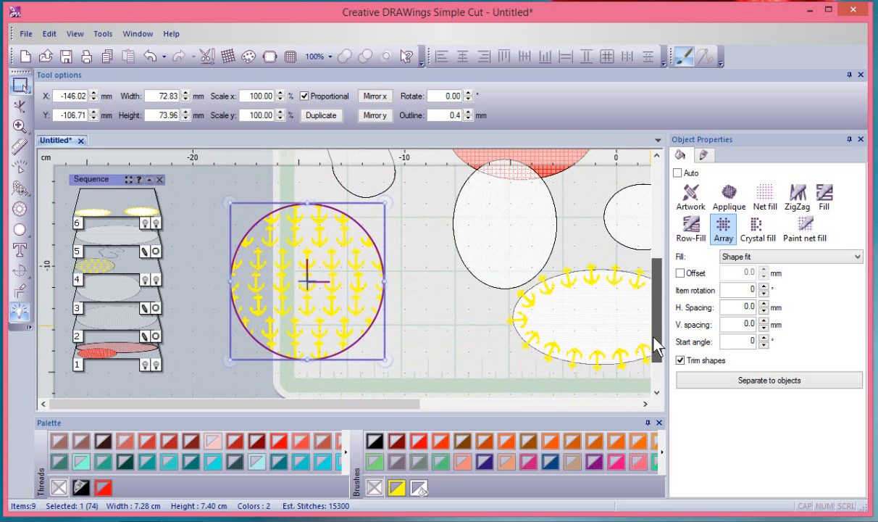
pyautogui.scroll(1, 419, 276)
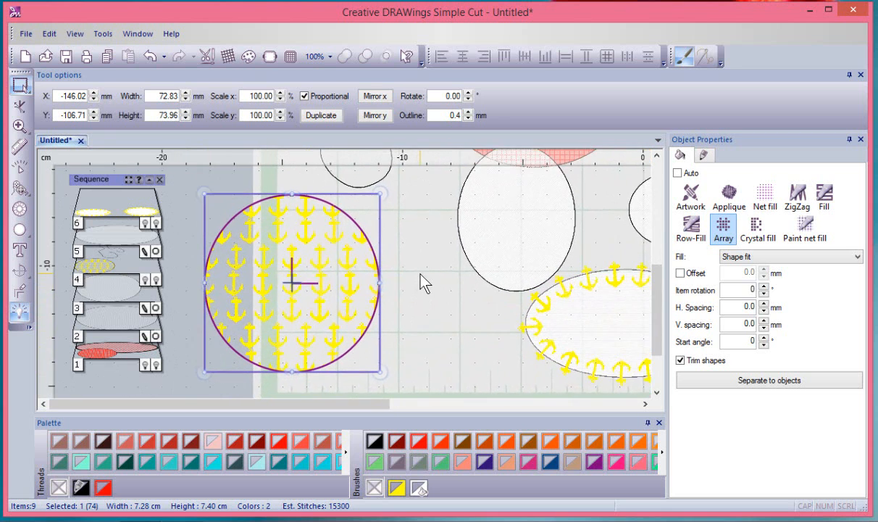
pyautogui.scroll(1, 177, 263)
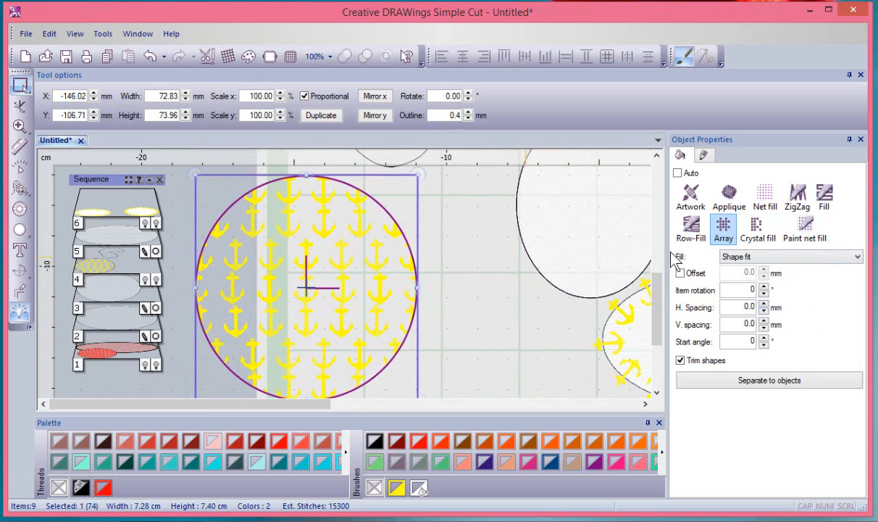
pyautogui.click(780, 261)
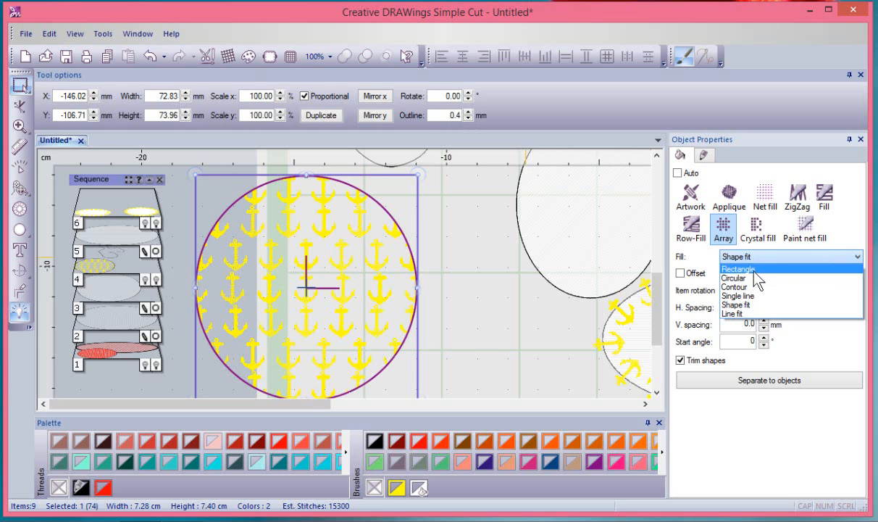
pyautogui.click(754, 269)
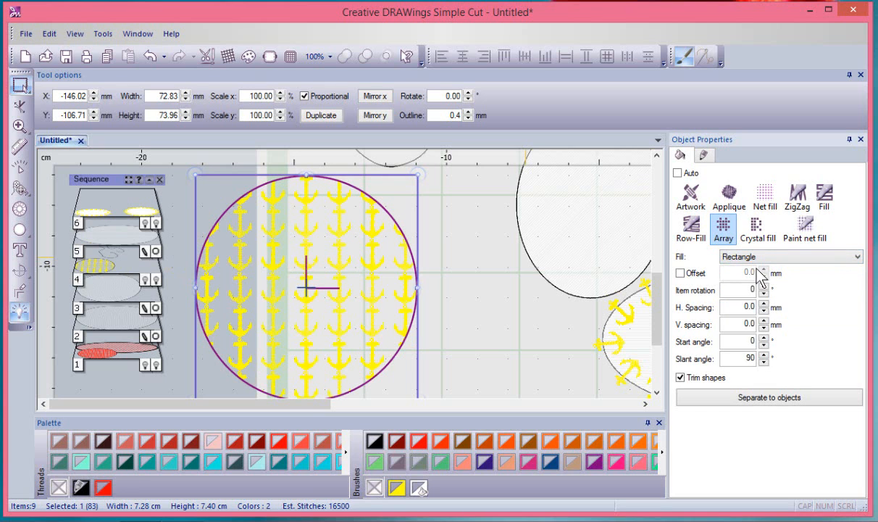
pyautogui.click(761, 257)
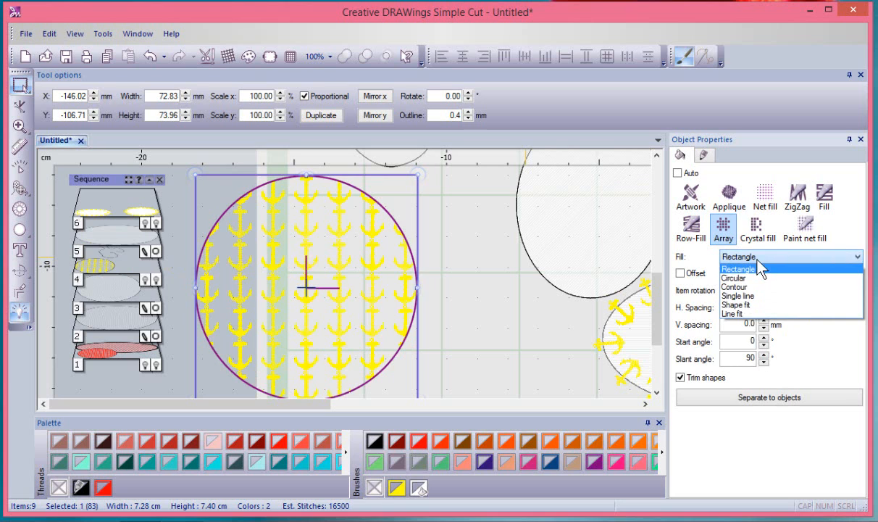
pyautogui.click(754, 277)
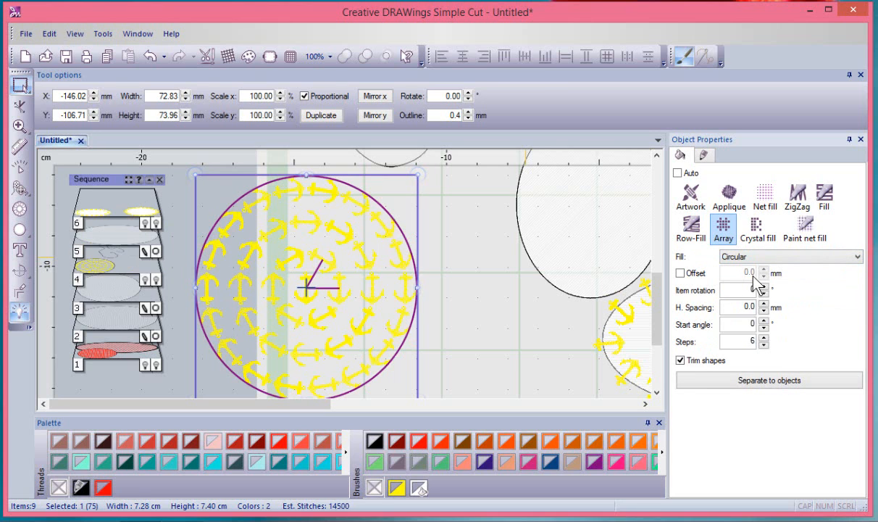
# - Change the circle's Array fill type to Contour, then to Single line
pyautogui.click(759, 258)
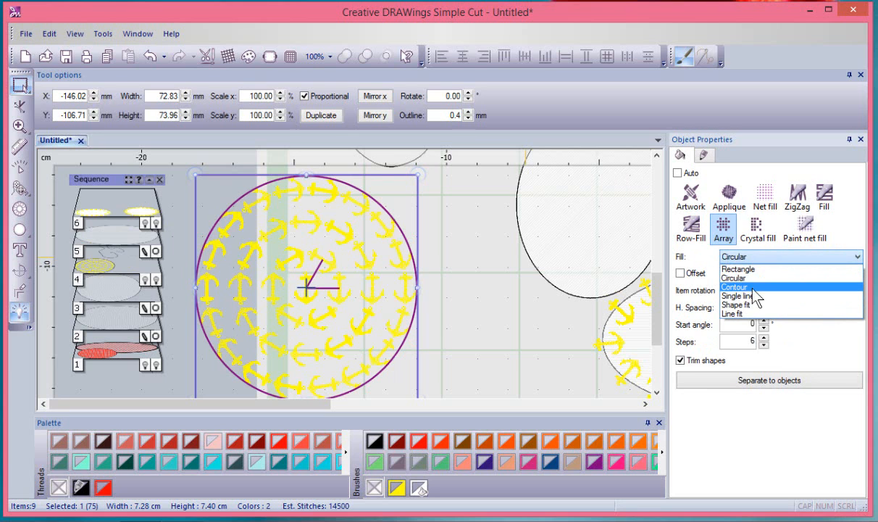
pyautogui.click(754, 285)
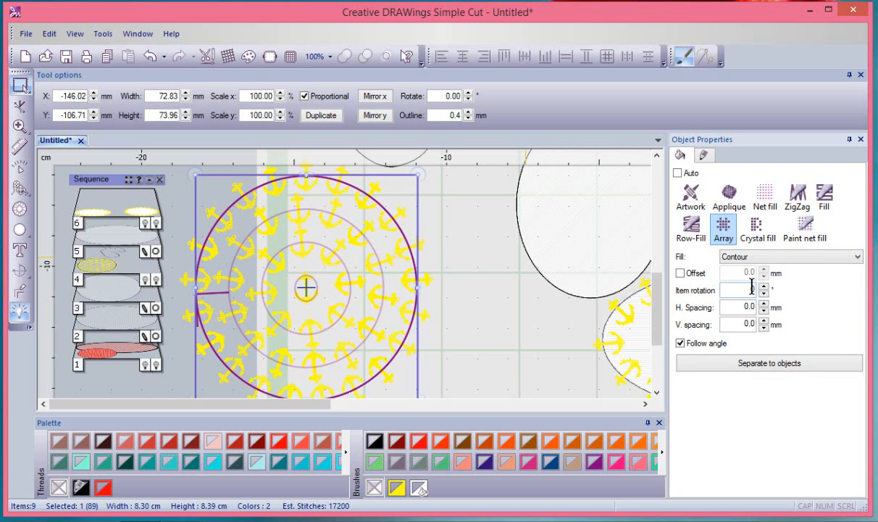
pyautogui.click(751, 258)
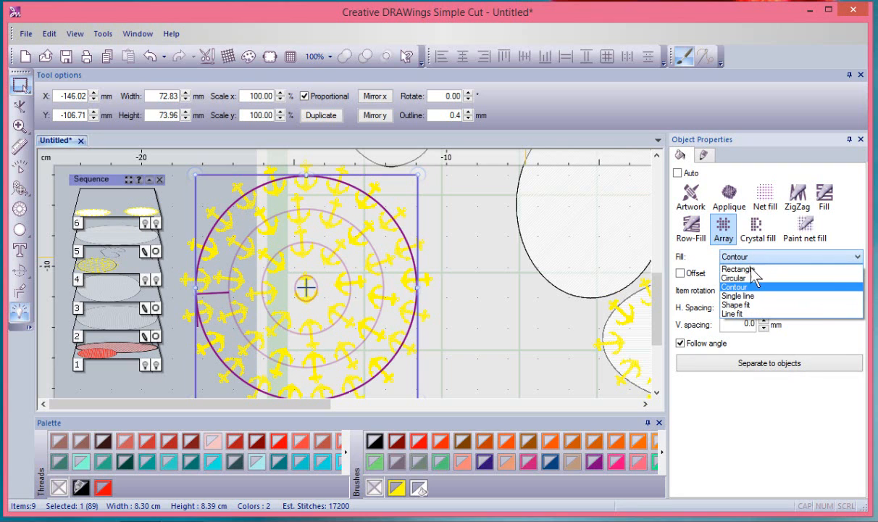
pyautogui.click(756, 296)
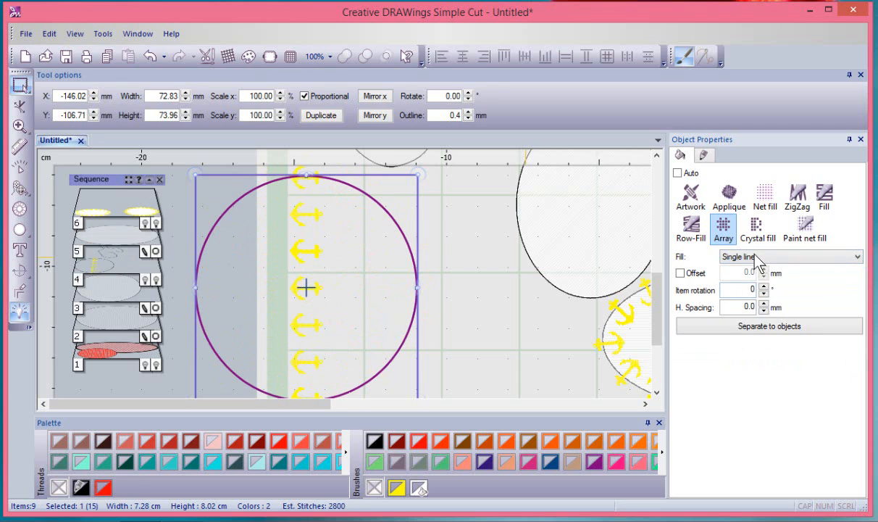
# - Change the circle's Array fill type to Shape fit, then to Line fit
pyautogui.click(756, 255)
pyautogui.click(750, 304)
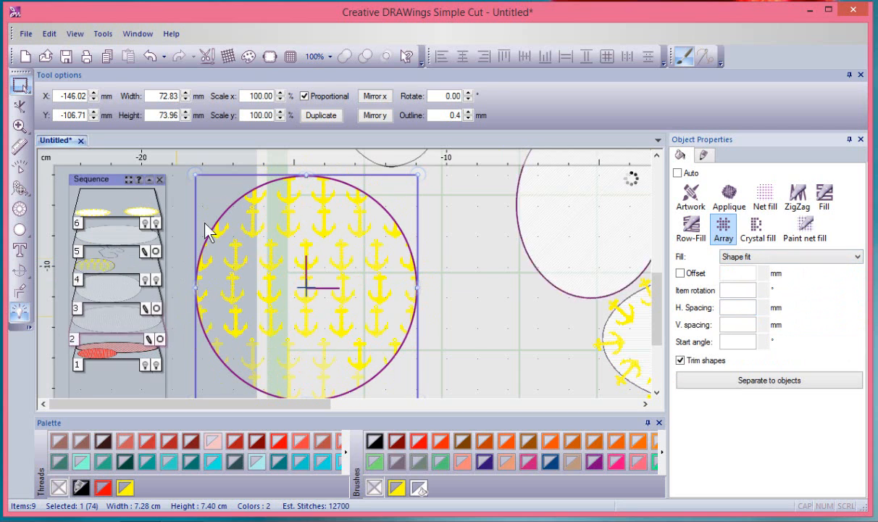
pyautogui.click(752, 258)
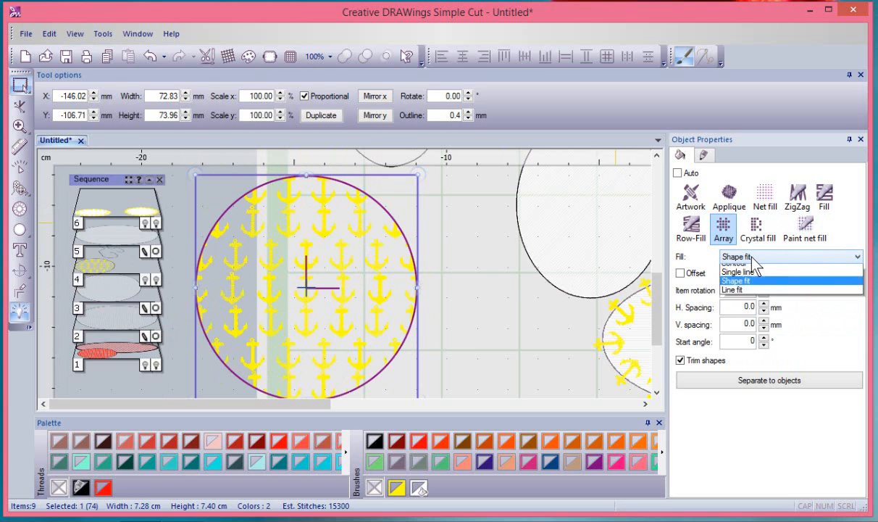
pyautogui.click(757, 316)
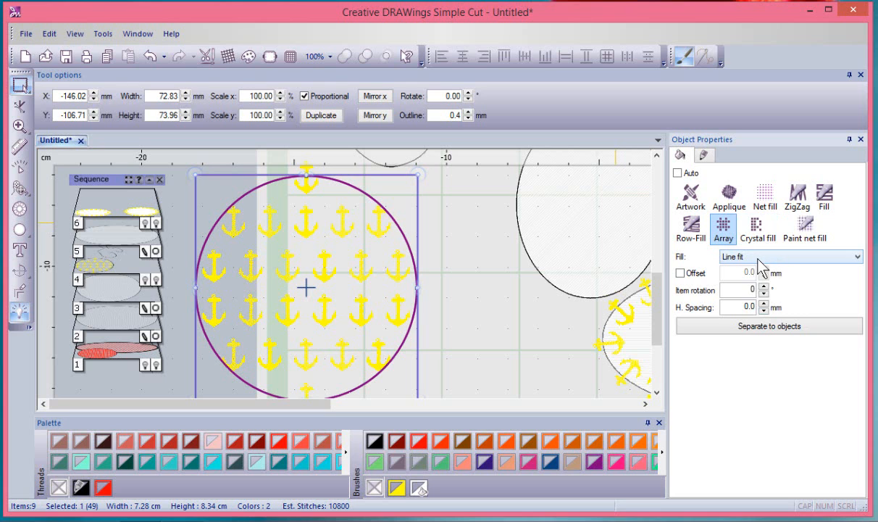
# - Set the circle's Array fill type to Rectangle with 1 mm horizontal and 1 mm vertical spacing
pyautogui.click(758, 258)
pyautogui.click(761, 269)
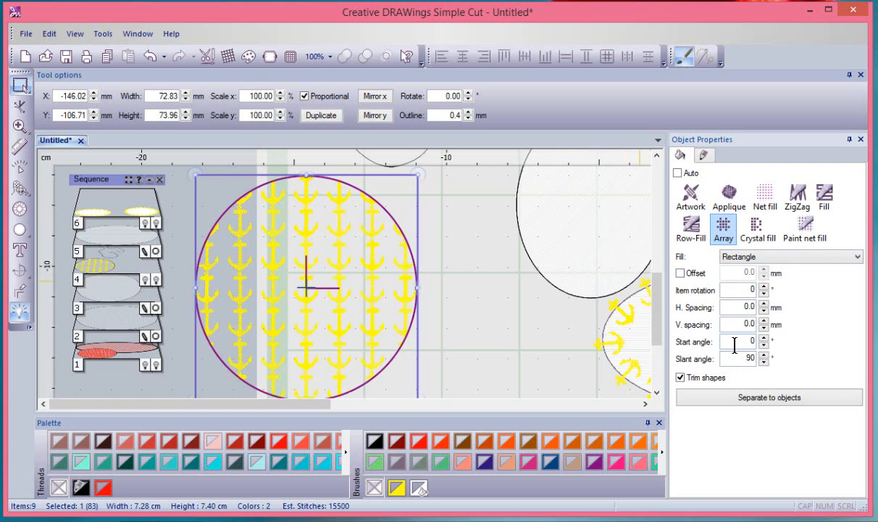
pyautogui.doubleClick(742, 308)
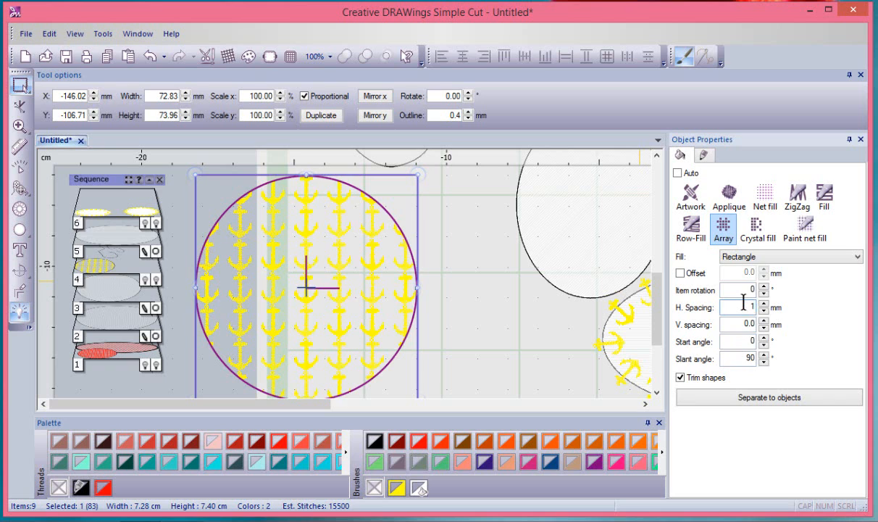
pyautogui.write('1')
pyautogui.press('Return')
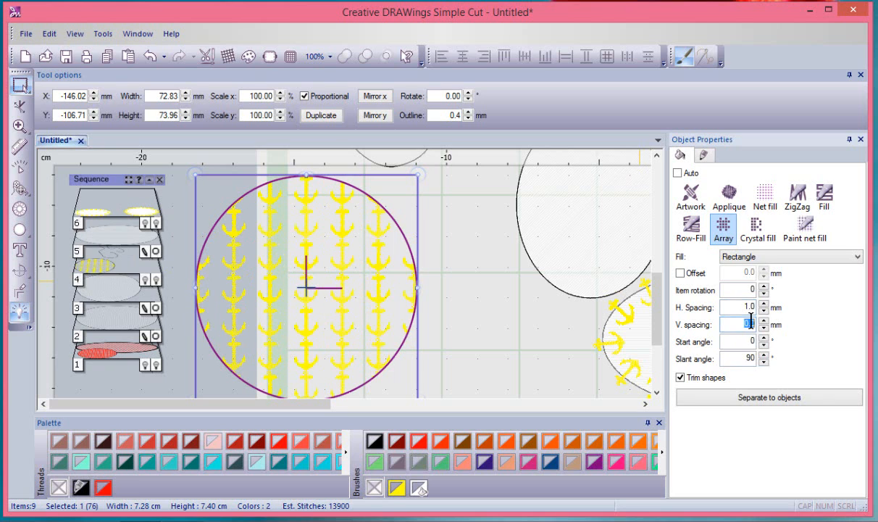
pyautogui.write('1')
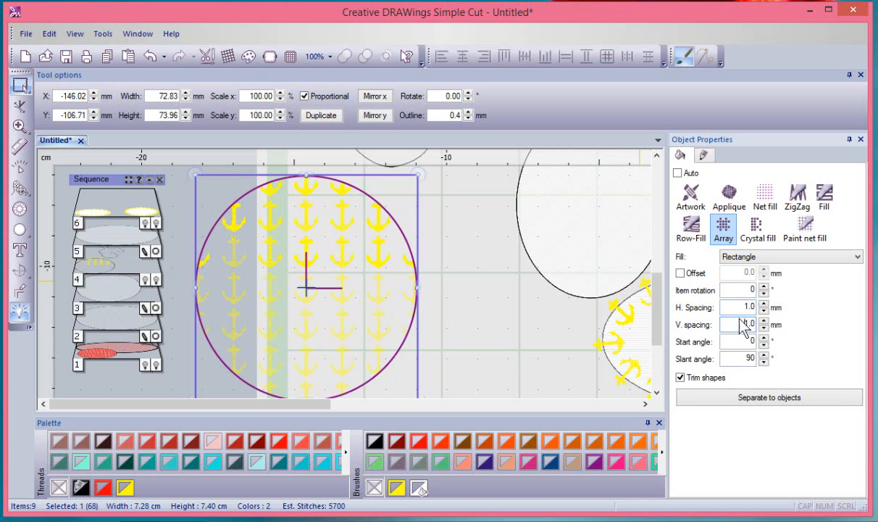
pyautogui.press('Return')
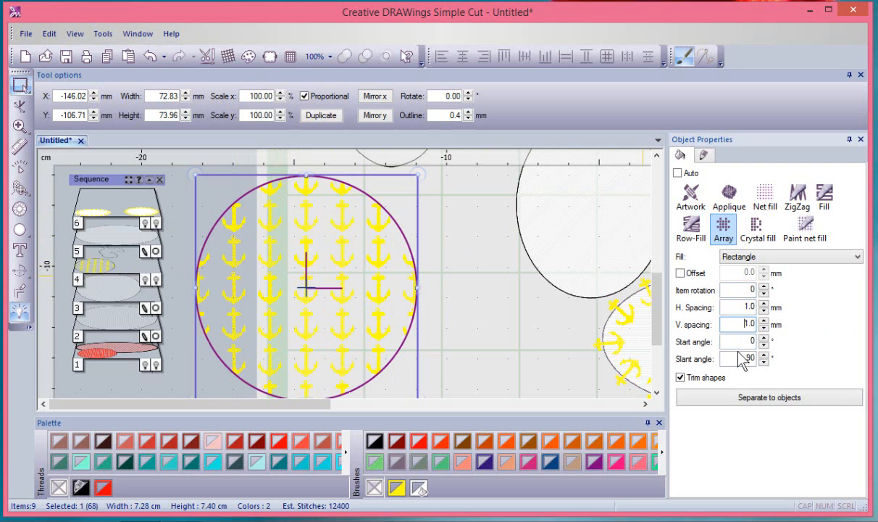
# - Set the circle's Array fill type to Circular and its steps to 5
pyautogui.click(760, 258)
pyautogui.click(751, 276)
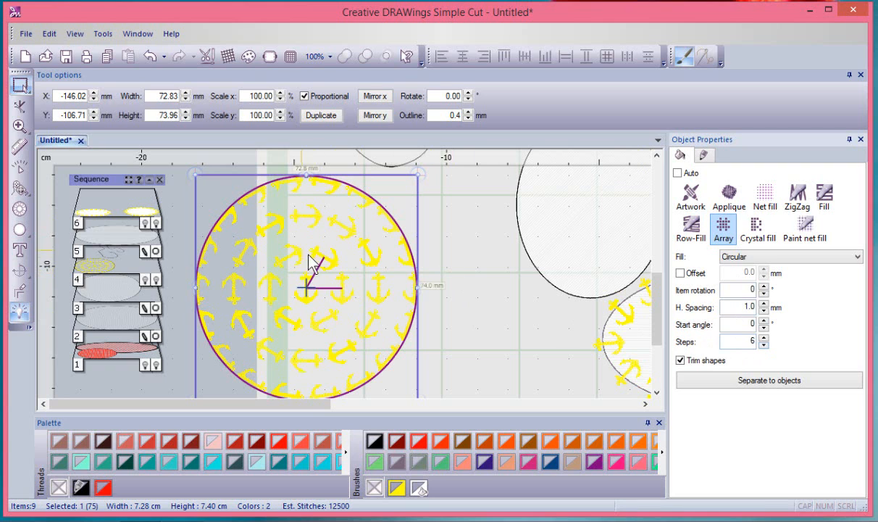
pyautogui.click(764, 345)
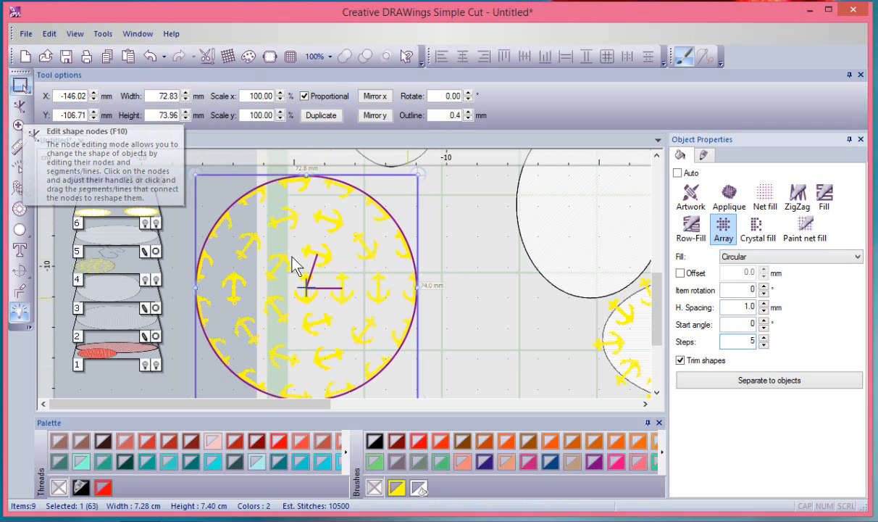
# - Edit the circular array's nodes to about 18° start angle and 0.2 mm horizontal spacing, and move its centre about 1.1 cm left
pyautogui.click(20, 108)
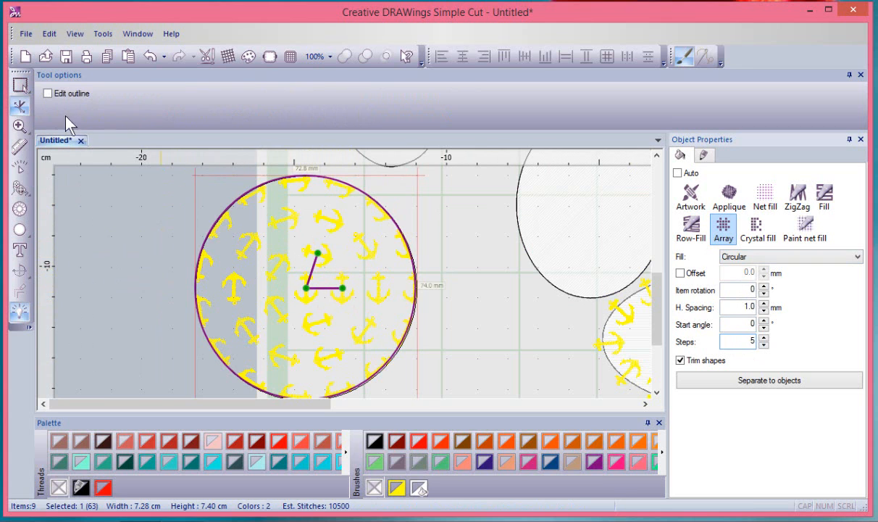
pyautogui.scroll(2, 311, 253)
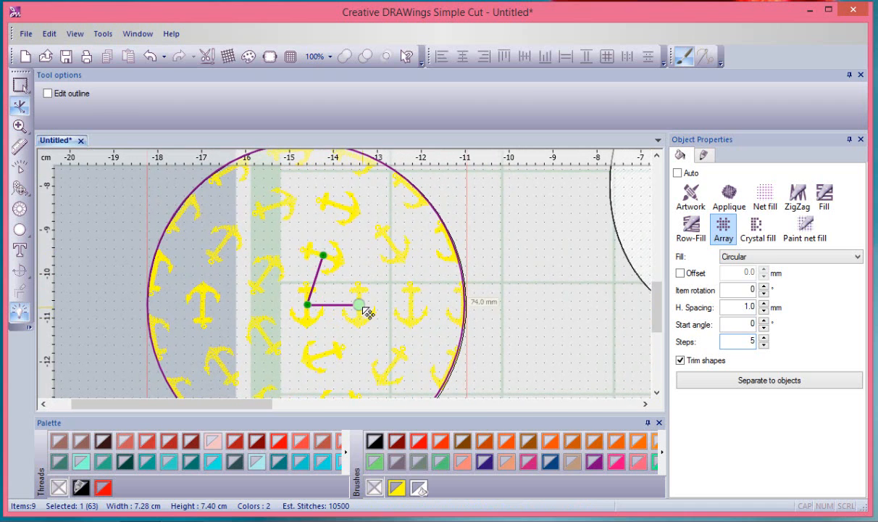
pyautogui.moveTo(368, 310); pyautogui.dragTo(354, 291)
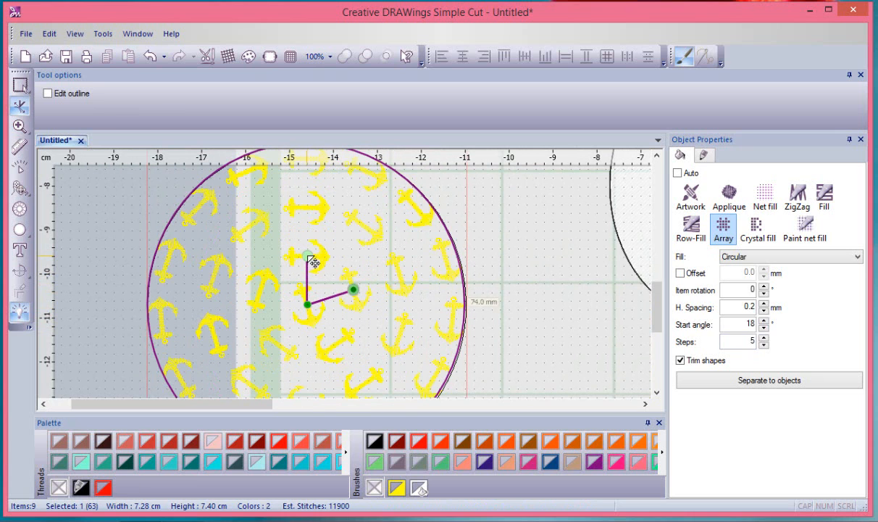
pyautogui.moveTo(310, 260)
pyautogui.mouseDown()
pyautogui.moveTo(326, 261)
pyautogui.moveTo(307, 258)
pyautogui.mouseUp()
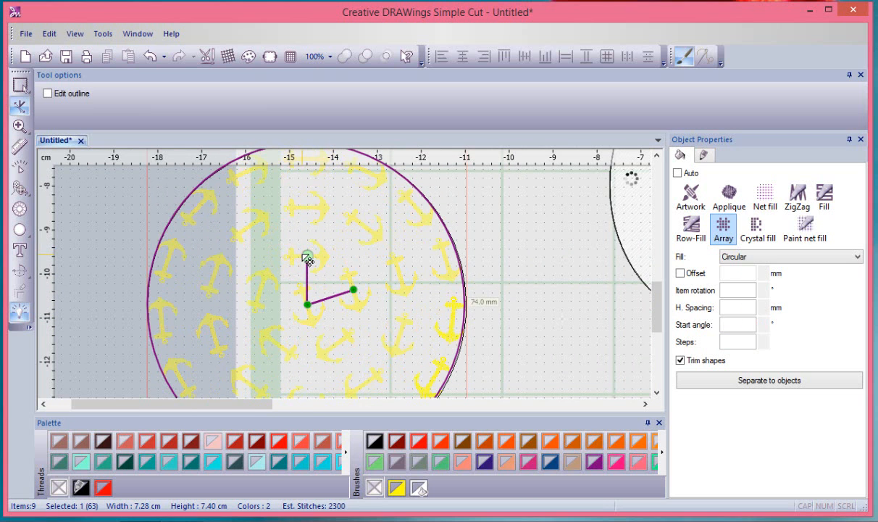
pyautogui.moveTo(308, 305); pyautogui.dragTo(259, 314)
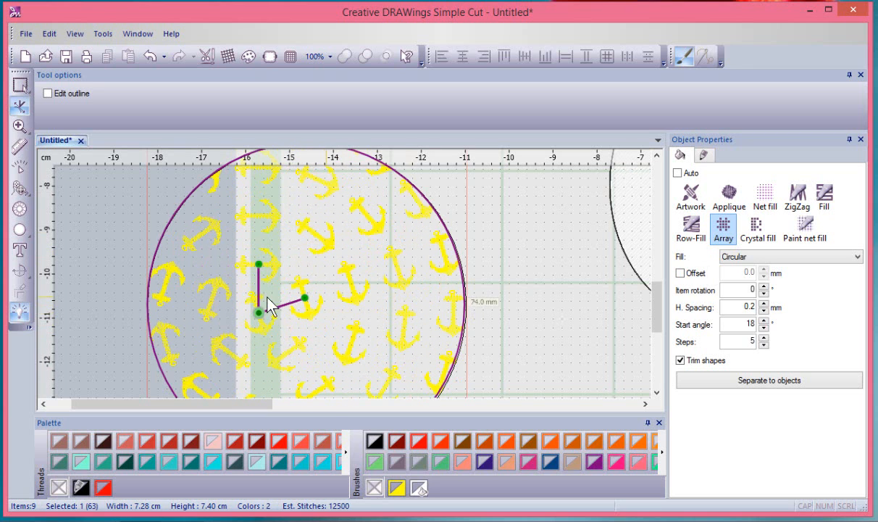
# - Reshape the circular array with its end nodes to about 348° start angle, 2.6 mm horizontal spacing and 8 steps
pyautogui.scroll(-2, 275, 303)
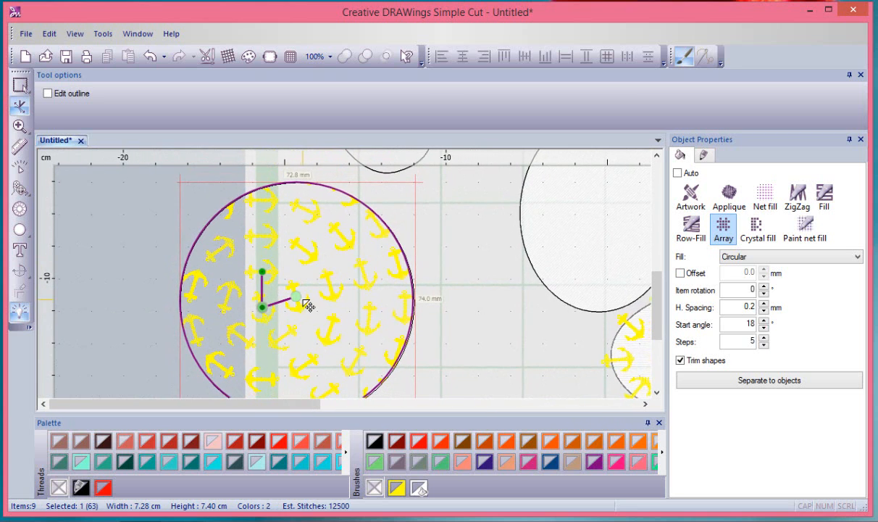
pyautogui.moveTo(304, 302); pyautogui.dragTo(305, 318)
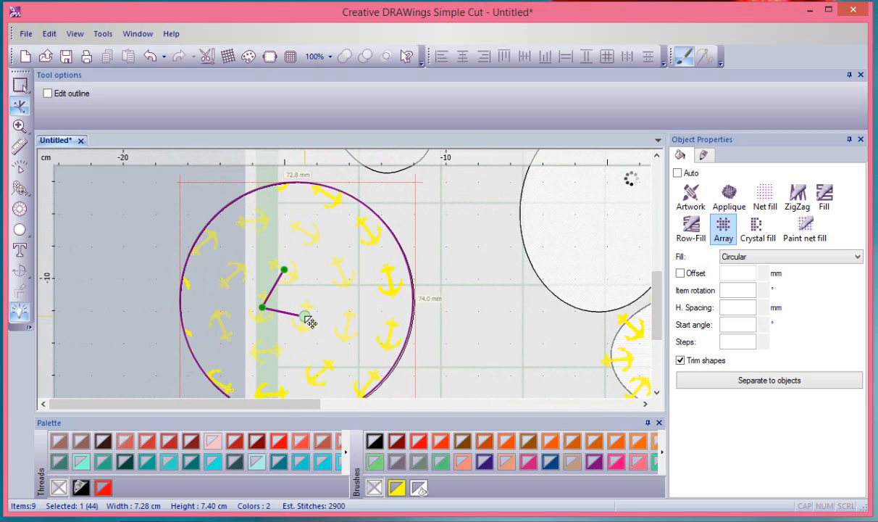
pyautogui.moveTo(284, 270); pyautogui.dragTo(296, 297)
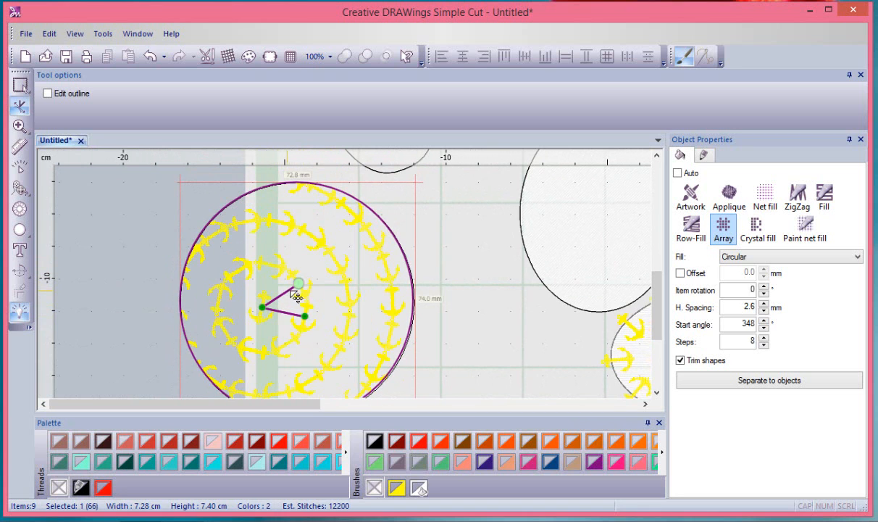
pyautogui.scroll(-3, 319, 275)
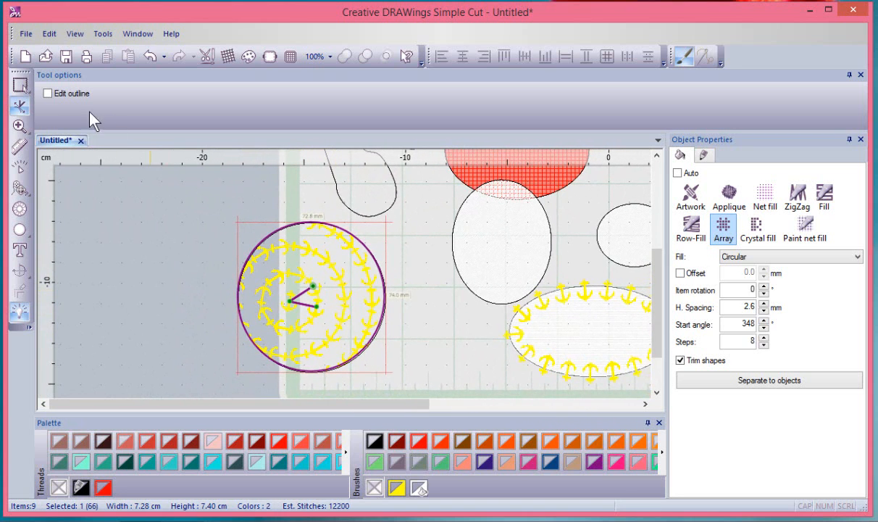
# - Leave node editing with the circle still selected and set its Array fill type to Rectangle
pyautogui.click(19, 84)
pyautogui.click(765, 256)
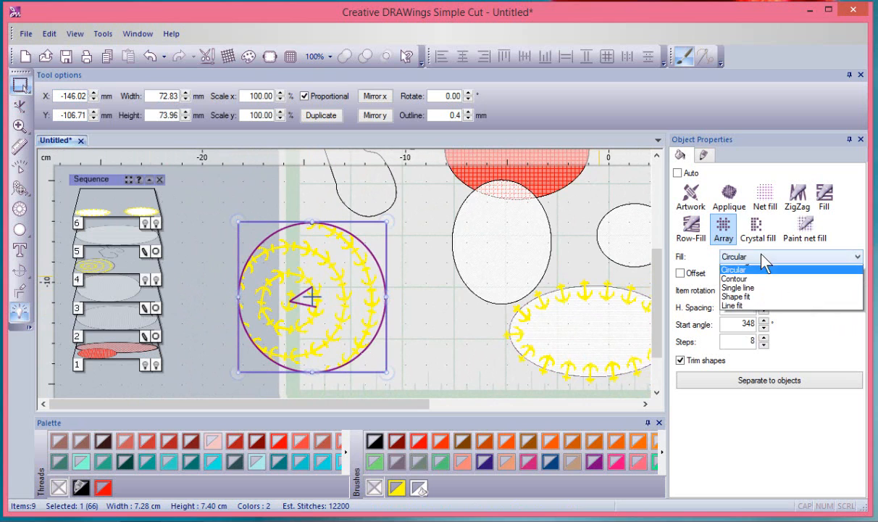
pyautogui.click(706, 267)
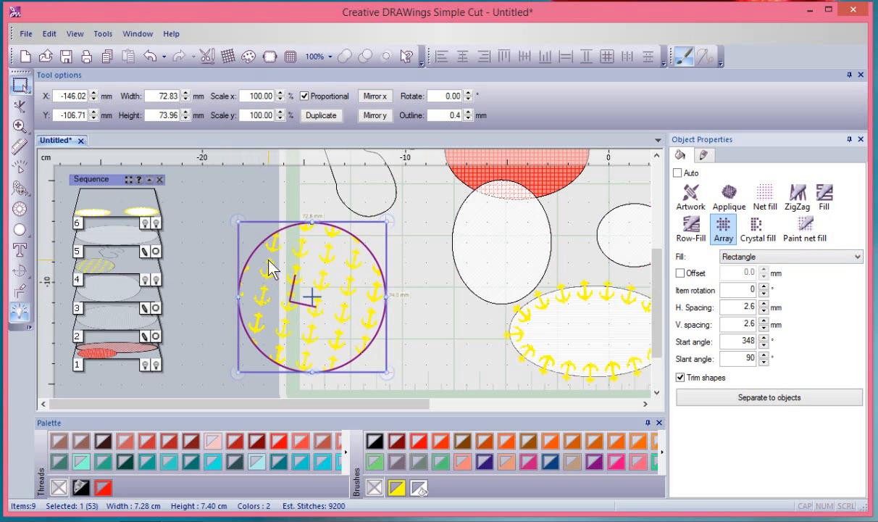
# - Rotate the rectangular array slightly and tighten its spacing by moving the end node of its horizontal guide line
pyautogui.scroll(3, 269, 270)
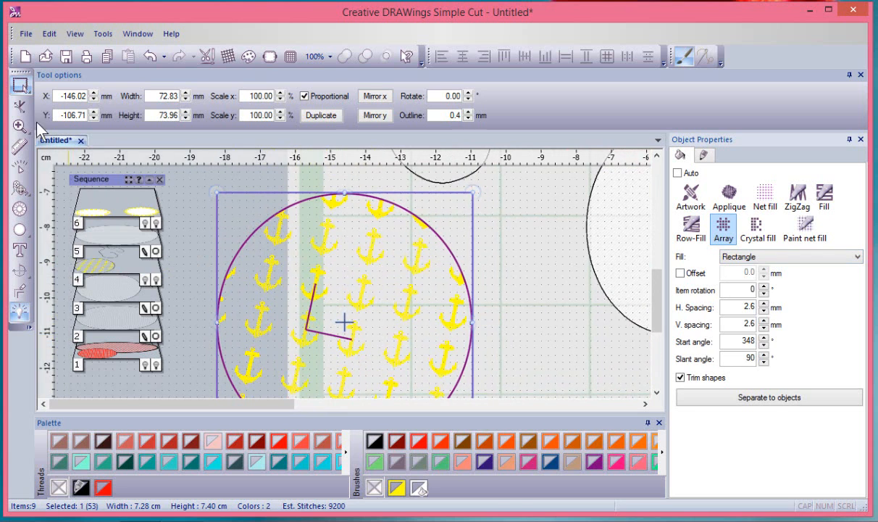
pyautogui.click(19, 107)
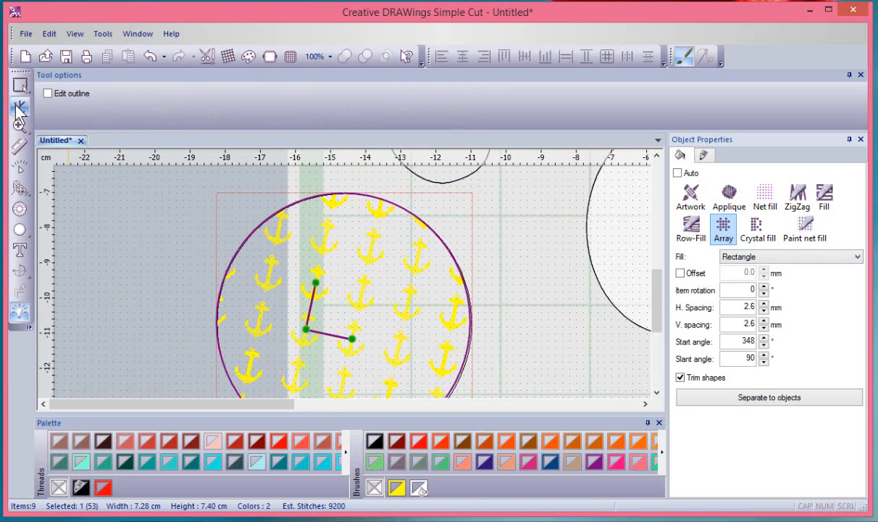
pyautogui.moveTo(360, 337); pyautogui.dragTo(348, 339)
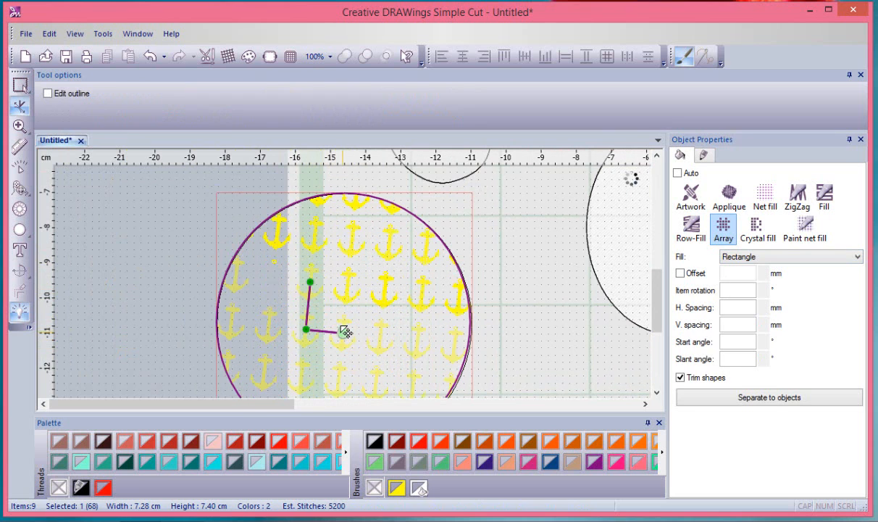
# - Slant the rectangular array to about 60° with about -0.3 mm vertical spacing by moving the end node of its vertical guide line
pyautogui.moveTo(311, 284); pyautogui.dragTo(324, 298)
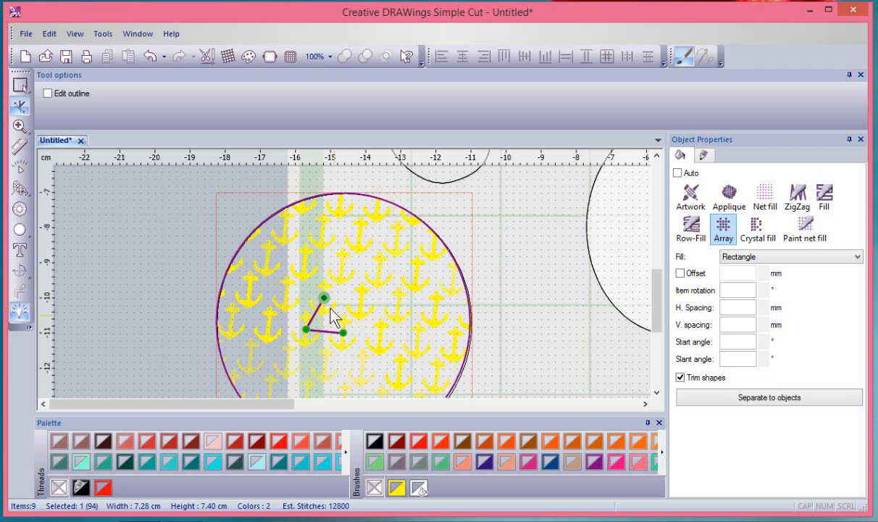
pyautogui.scroll(2, 329, 304)
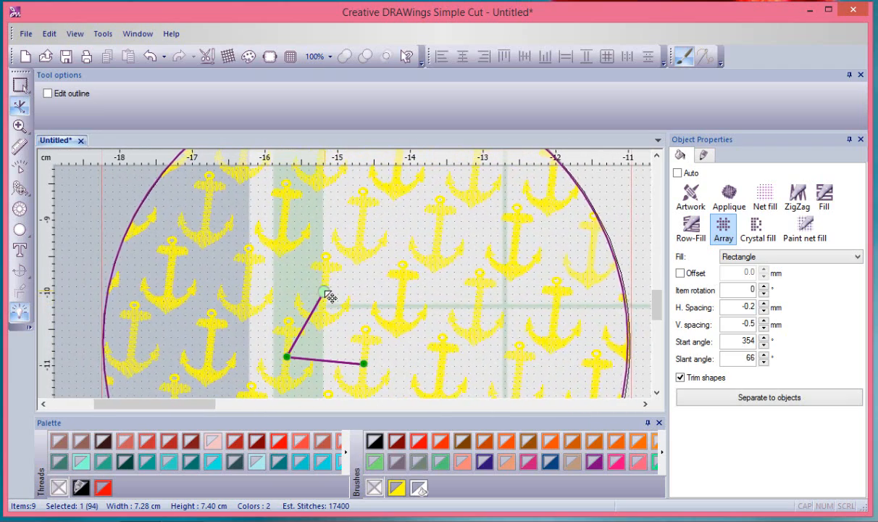
pyautogui.moveTo(324, 293); pyautogui.dragTo(331, 294)
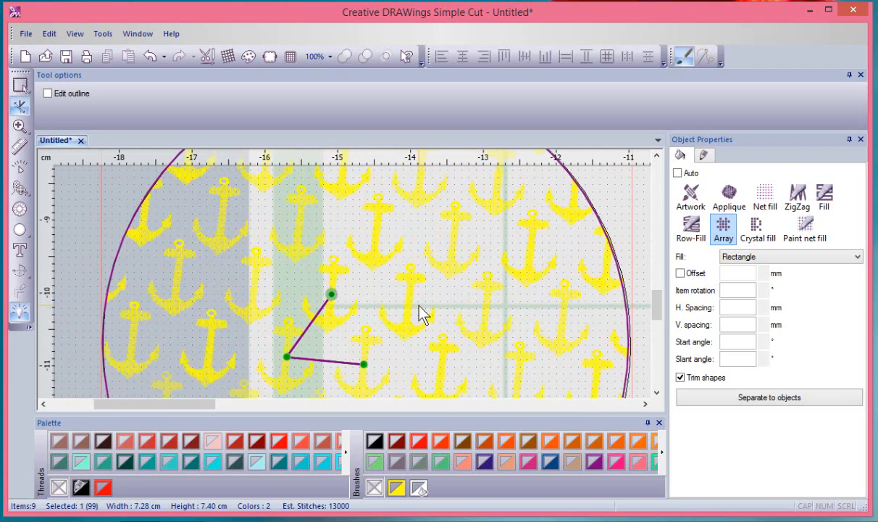
pyautogui.scroll(-1, 422, 312)
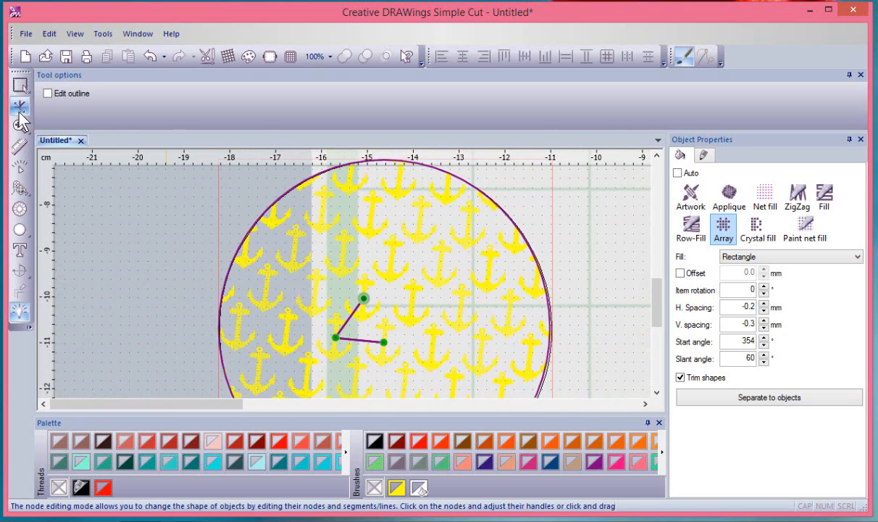
# - Leave node editing, deselecting the anchor-filled circle, and select the whole circle again as an object
pyautogui.click(20, 87)
pyautogui.click(20, 88)
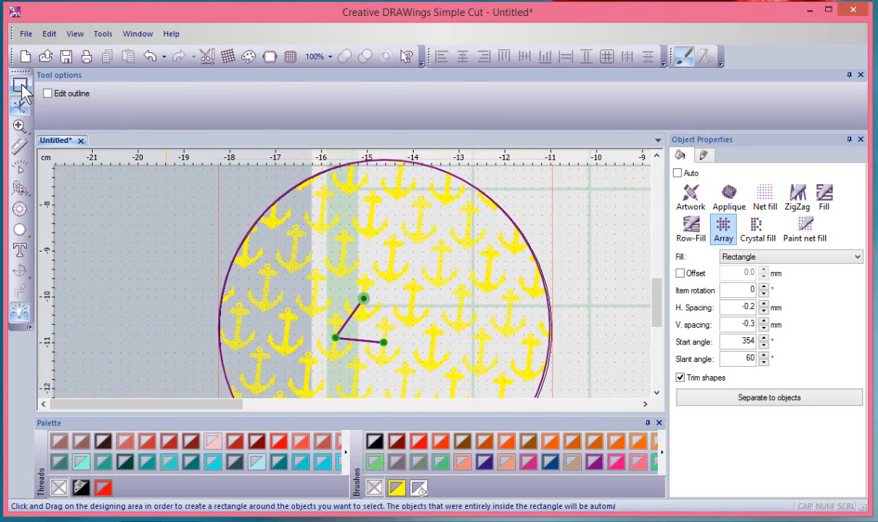
pyautogui.click(192, 189)
pyautogui.scroll(-3, 196, 197)
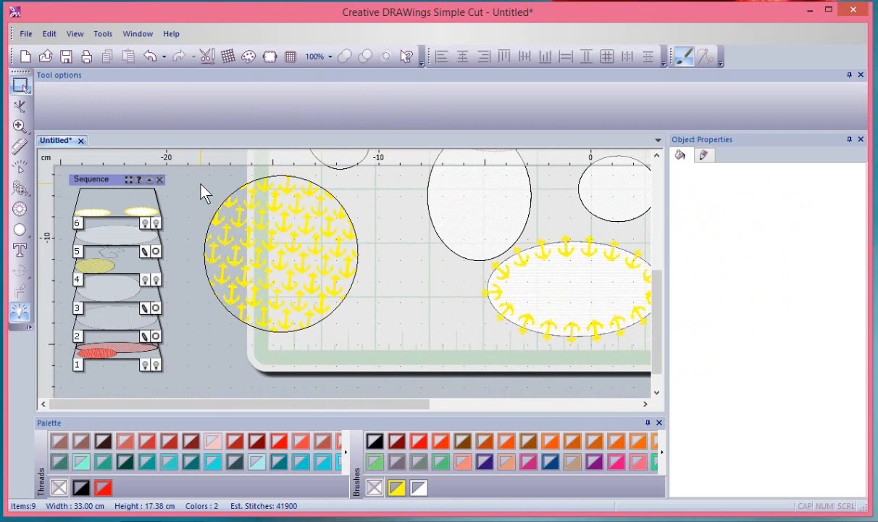
pyautogui.scroll(-2, 203, 190)
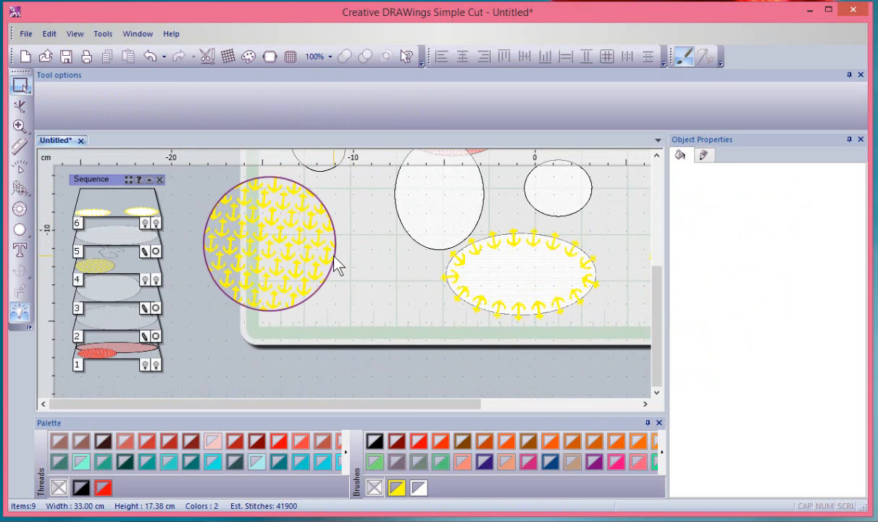
pyautogui.click(281, 244)
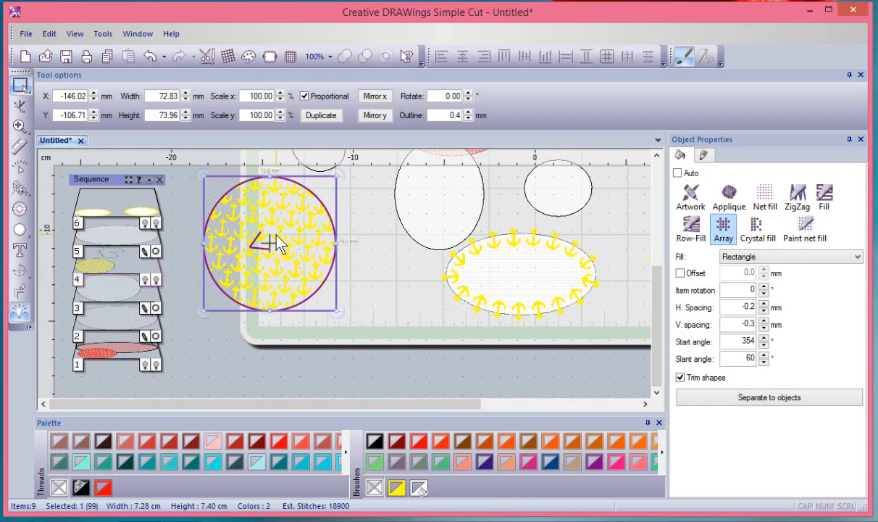